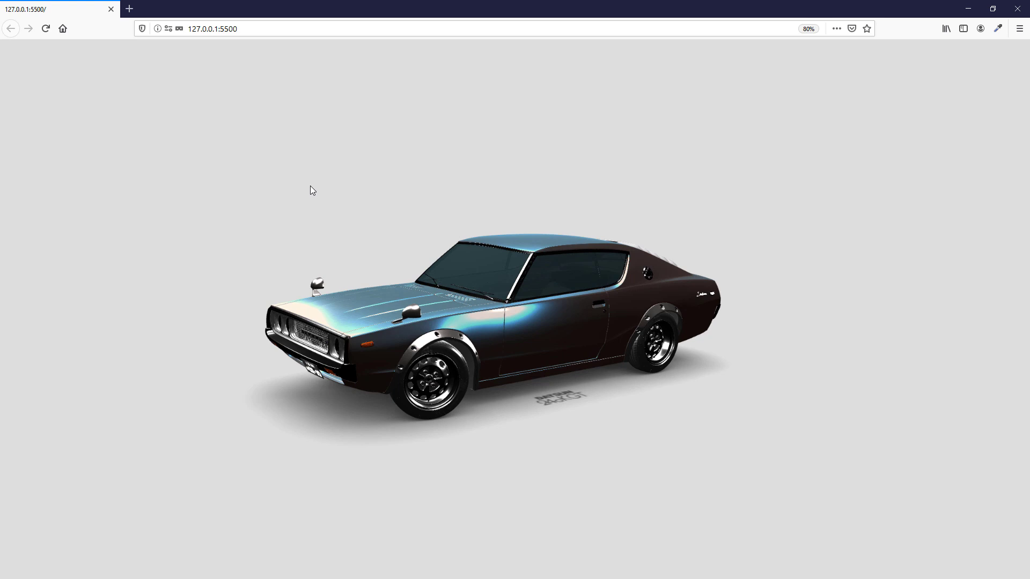
# Orbit the local car and textured iguana demos in Firefox to view them from different sides
pyautogui.moveTo(310, 186)
pyautogui.mouseDown()
pyautogui.moveTo(439, 201)
pyautogui.moveTo(654, 203)
pyautogui.moveTo(732, 186)
pyautogui.mouseUp()
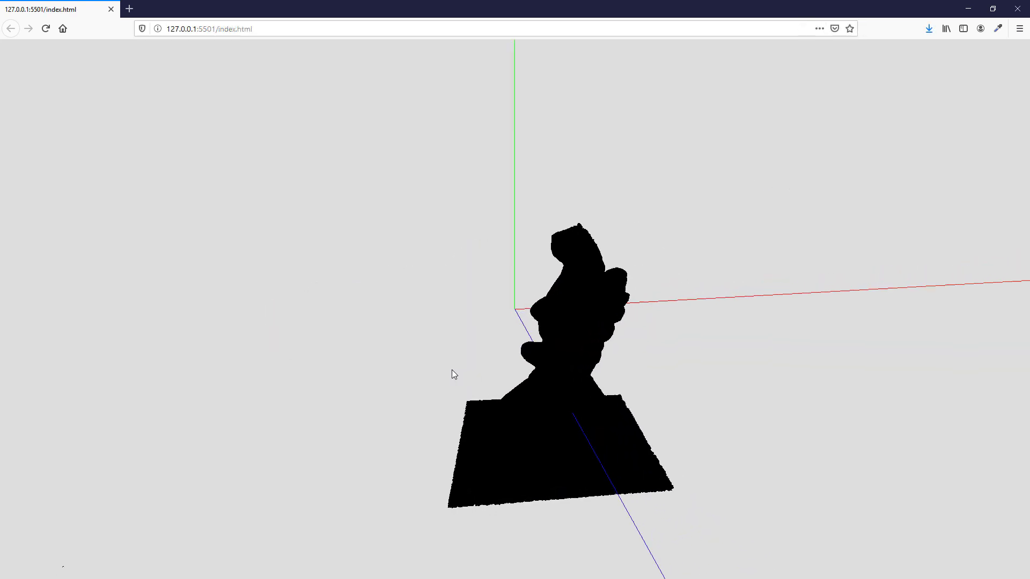
pyautogui.moveTo(451, 373); pyautogui.dragTo(413, 373)
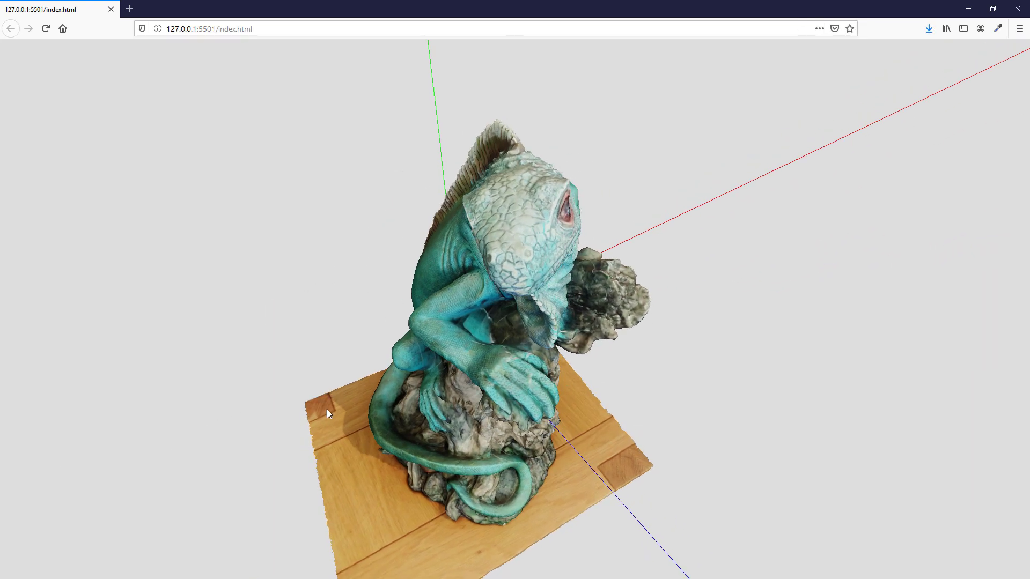
pyautogui.moveTo(326, 413); pyautogui.dragTo(354, 422)
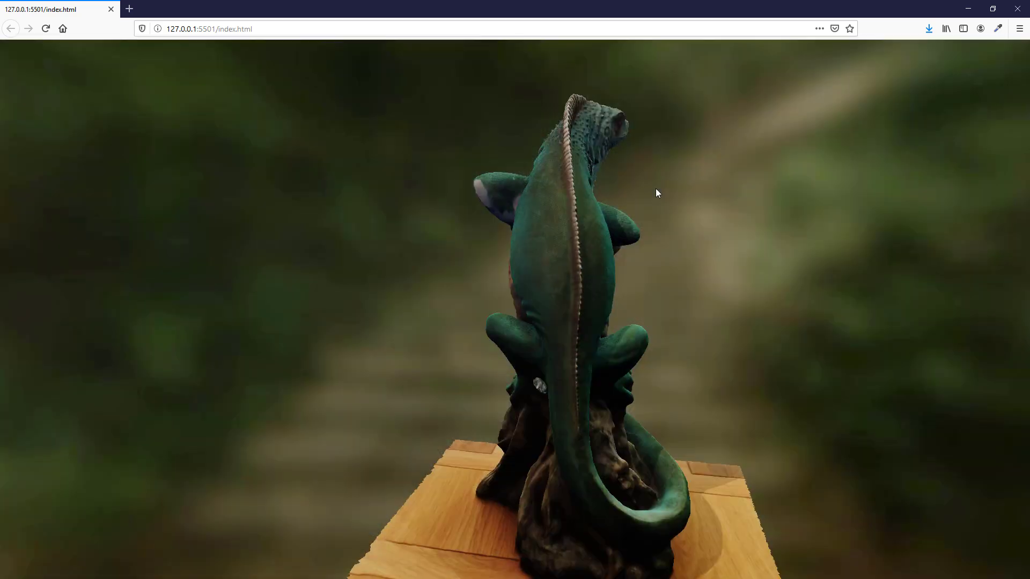
pyautogui.moveTo(656, 188); pyautogui.dragTo(837, 211)
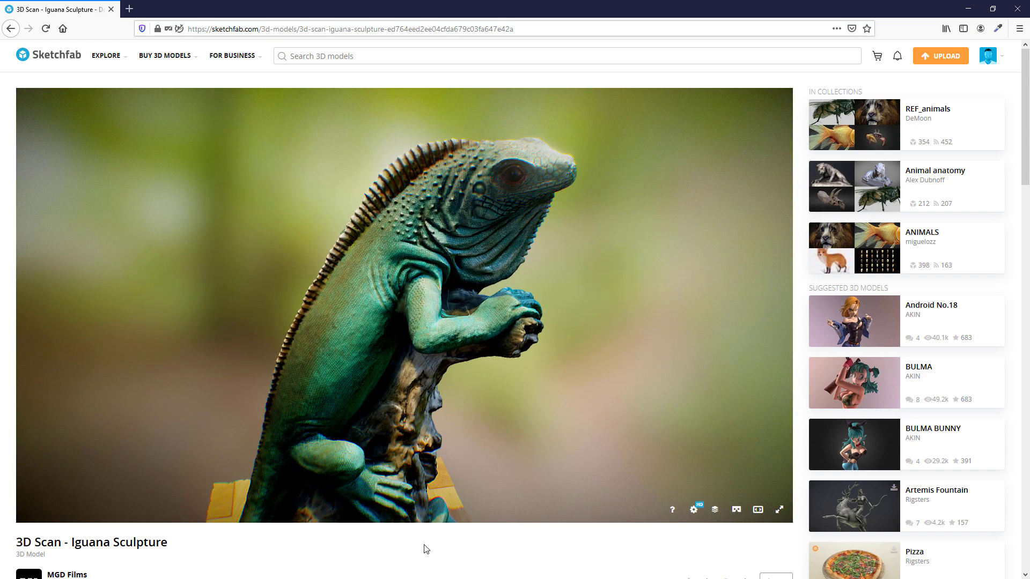
pyautogui.scroll(-3, 424, 535)
# Download the Iguana Sculpture's glTF version and select its three files in src/model
pyautogui.click(74, 339)
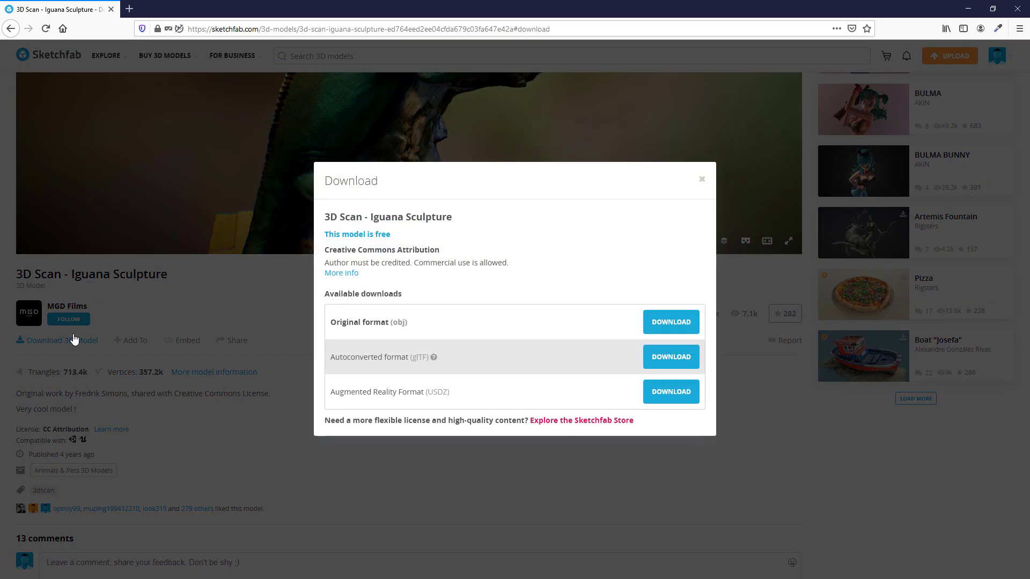
pyautogui.click(673, 362)
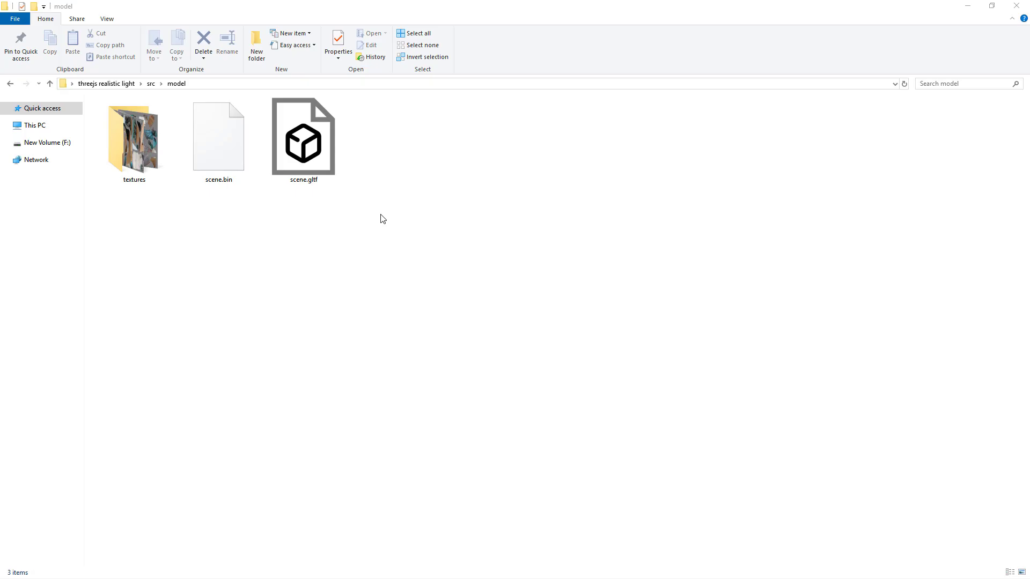
pyautogui.moveTo(382, 216); pyautogui.dragTo(133, 133)
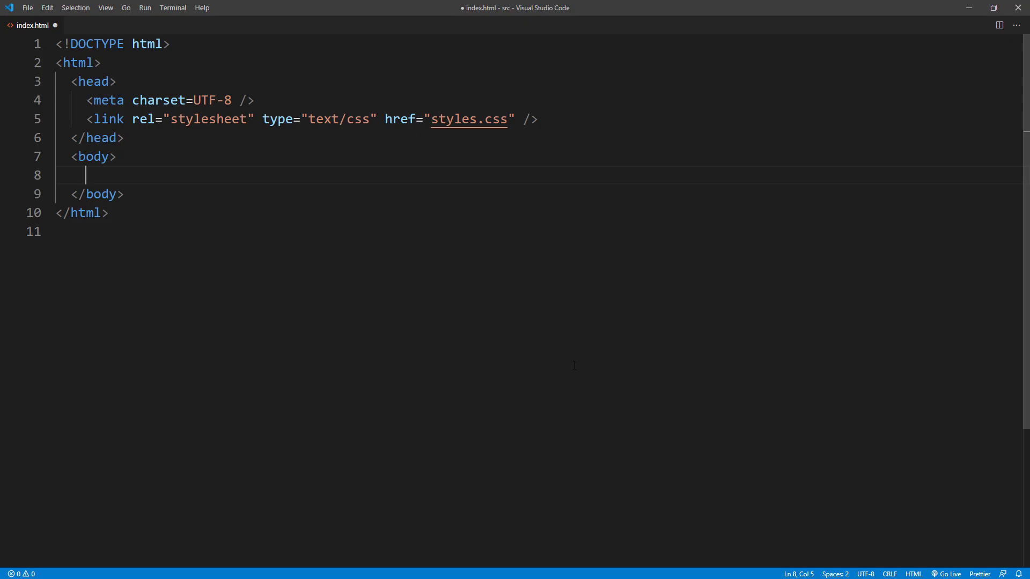
pyautogui.write('<script></script>')
# Add three.min.js, OrbitControls.js and GLTFLoader.js script tags, and download the three.js library zip
pyautogui.press('Left')
pyautogui.write('src="th')
pyautogui.press('Tab')
pyautogui.press('End')
pyautogui.press('Return')
pyautogui.write('<script src="O')
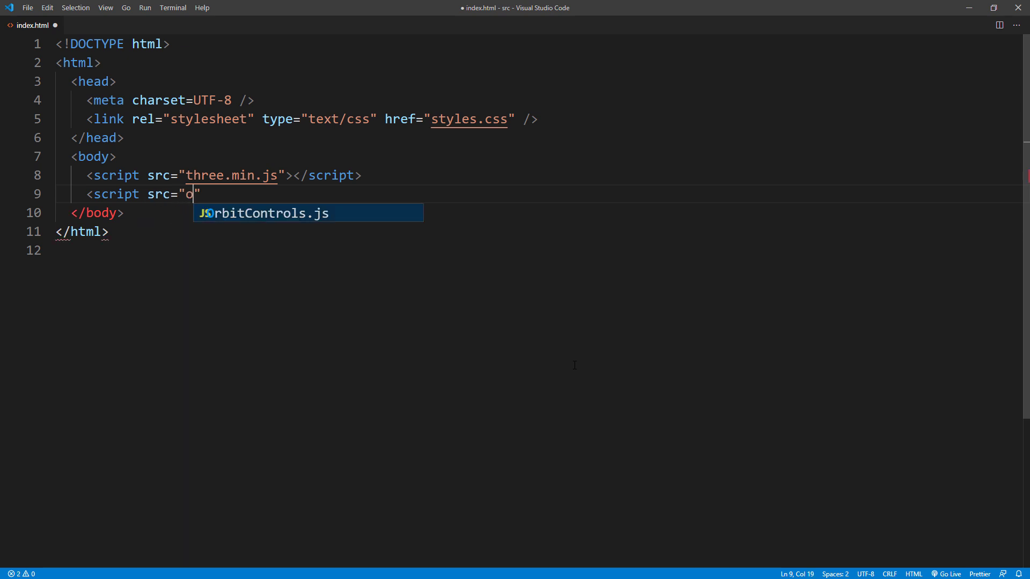
pyautogui.press('Tab')
pyautogui.press('End')
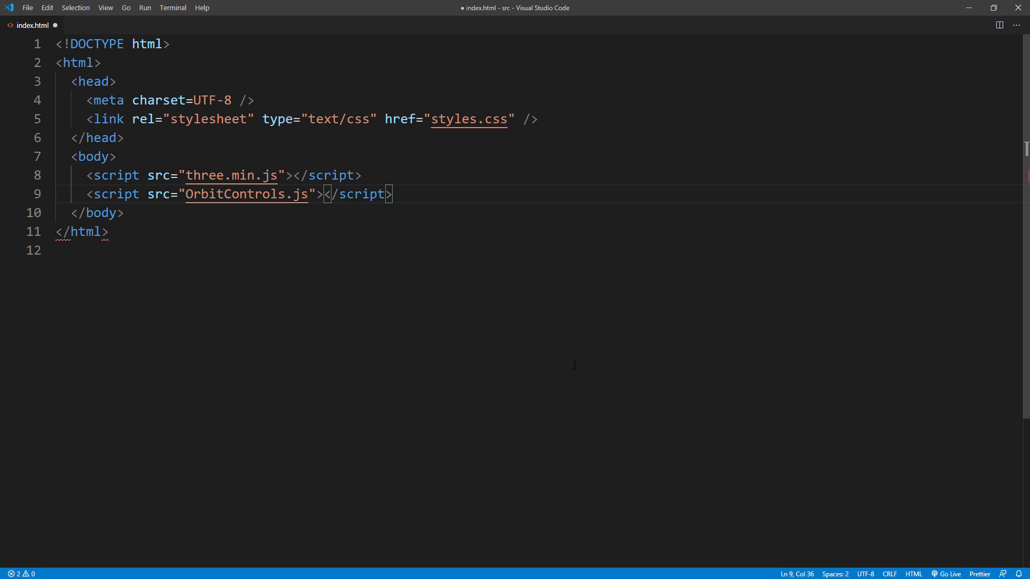
pyautogui.press('Return')
pyautogui.write('<script src="G')
pyautogui.press('Tab')
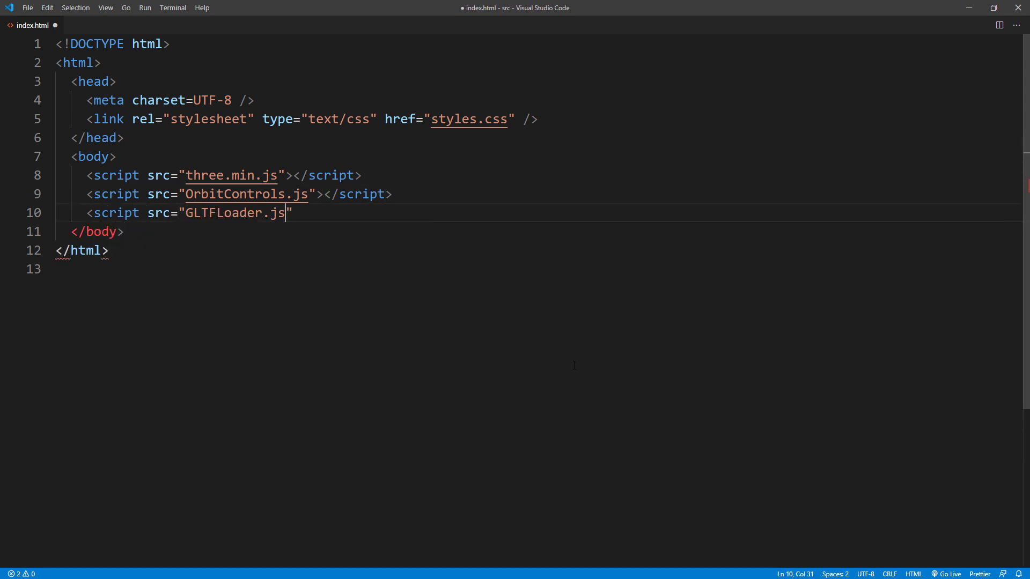
pyautogui.write('>')
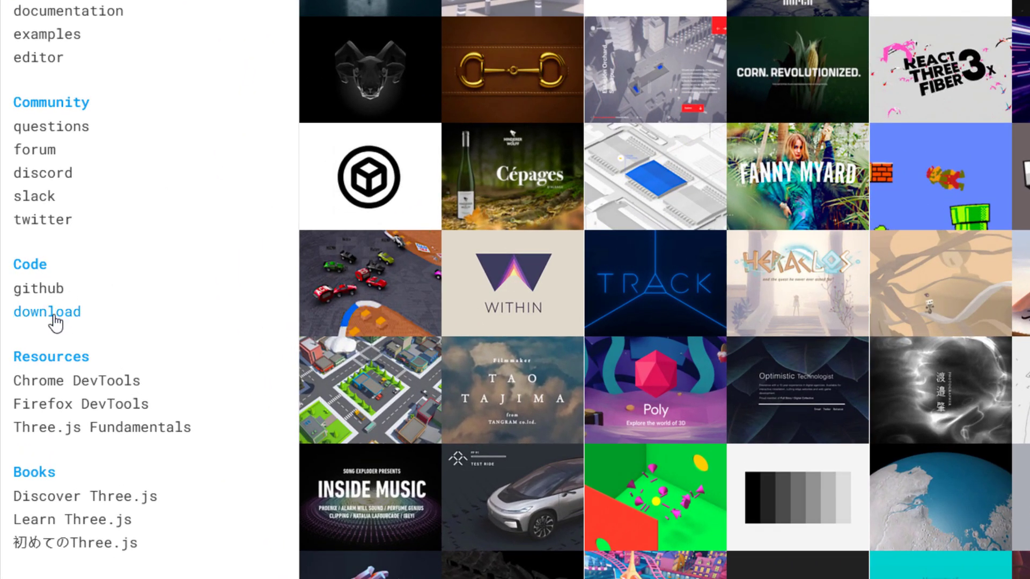
pyautogui.click(54, 318)
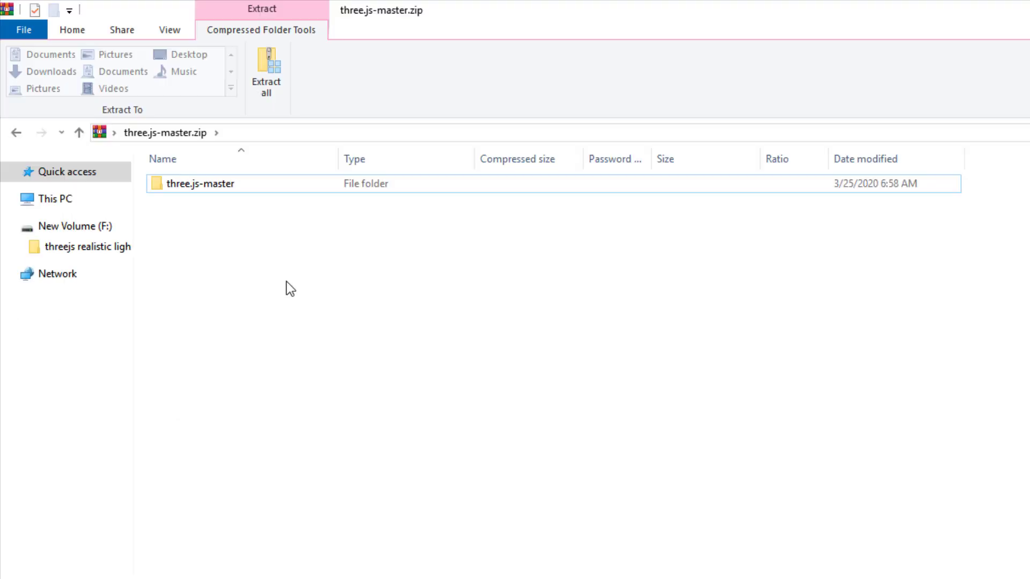
# Browse three.js-master/examples/js/controls and select OrbitControls.js
pyautogui.doubleClick(228, 185)
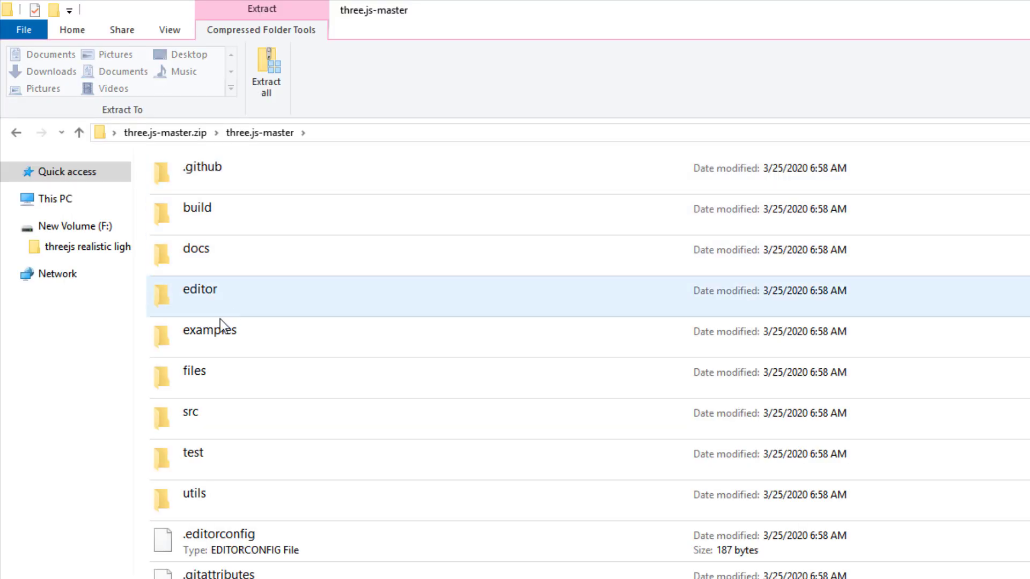
pyautogui.doubleClick(216, 328)
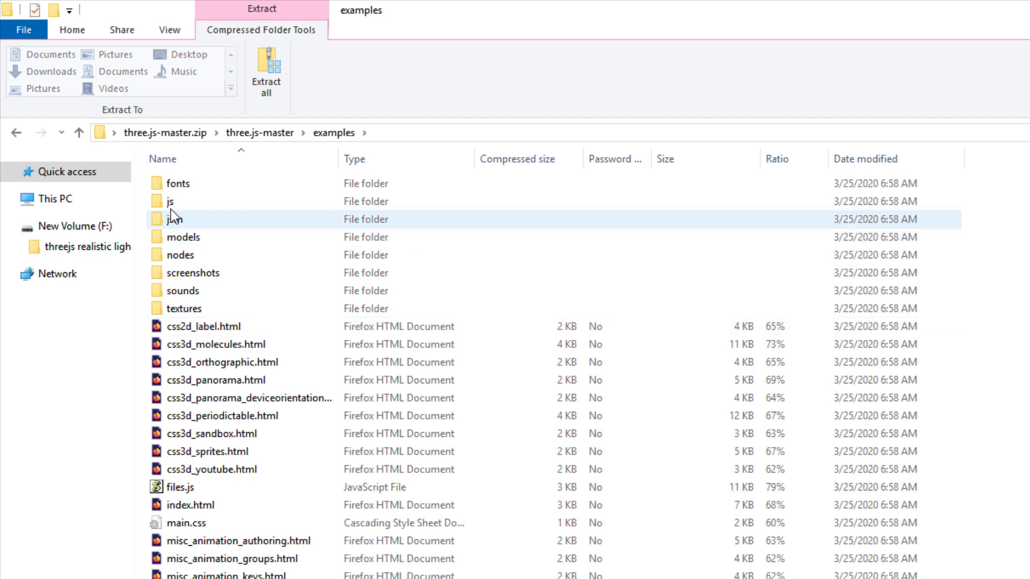
pyautogui.click(173, 202)
pyautogui.doubleClick(186, 203)
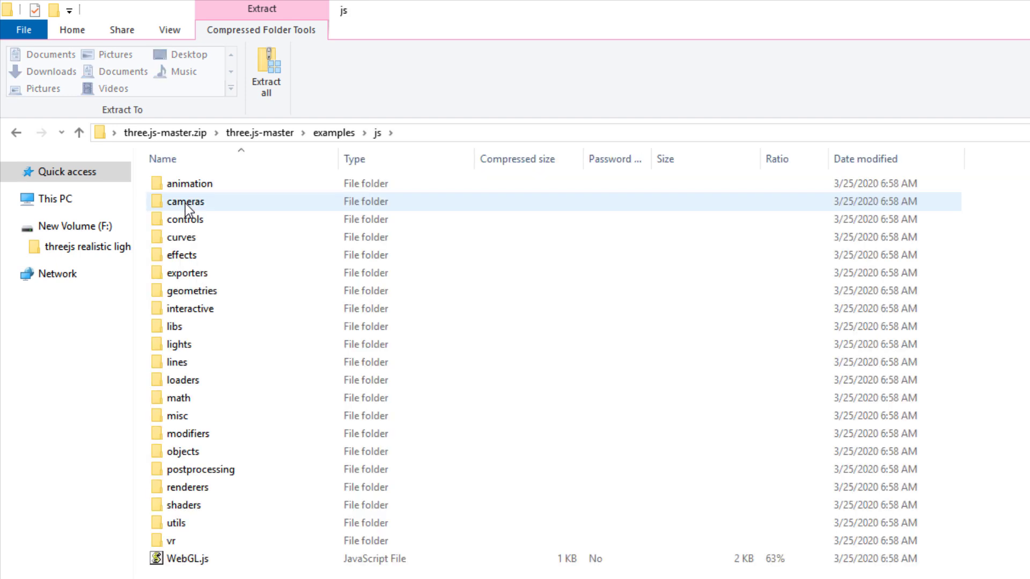
pyautogui.click(201, 218)
pyautogui.doubleClick(212, 219)
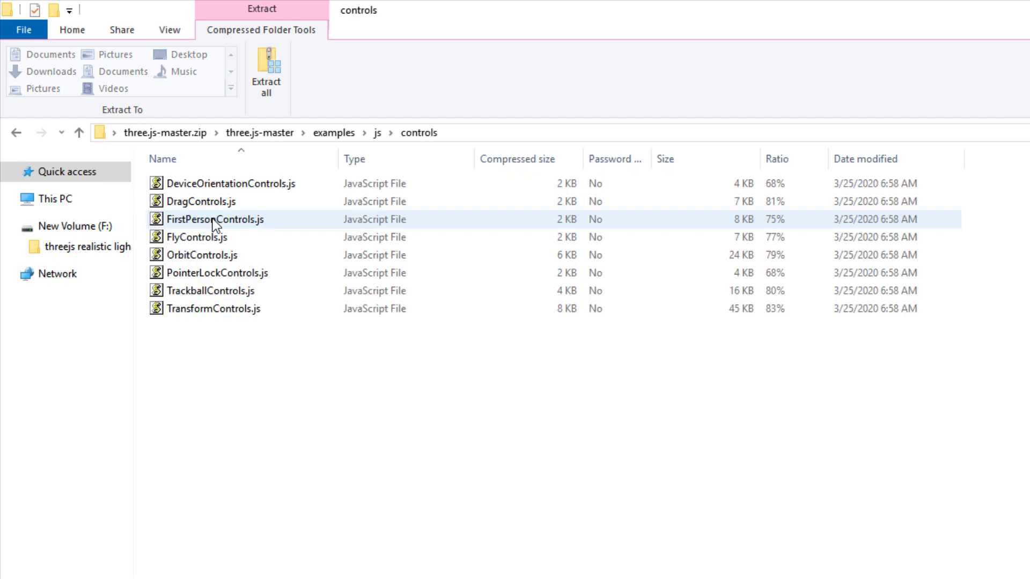
pyautogui.click(213, 251)
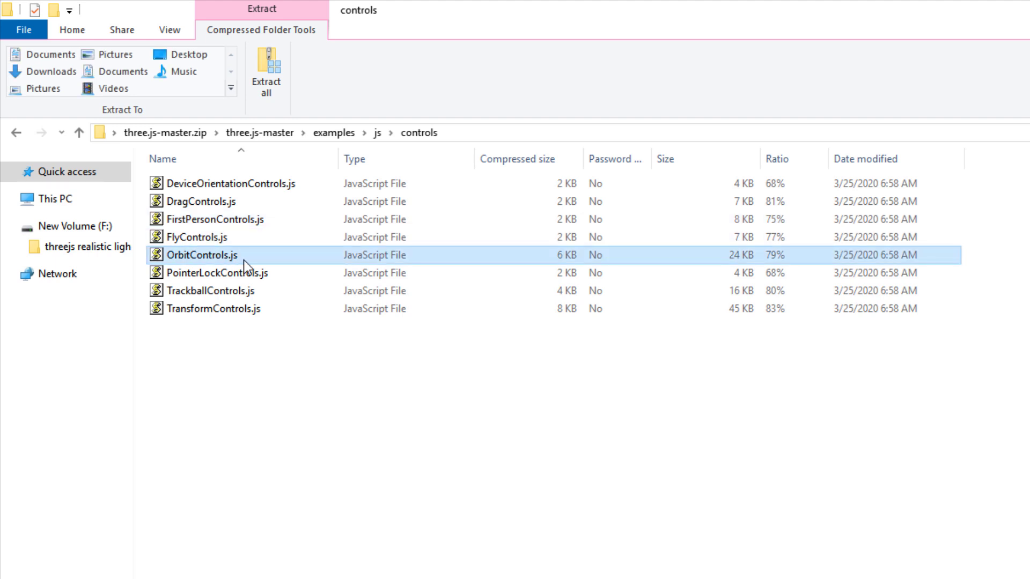
# Go back up to js, open loaders and select GLTFLoader.js
pyautogui.press('BackSpace')
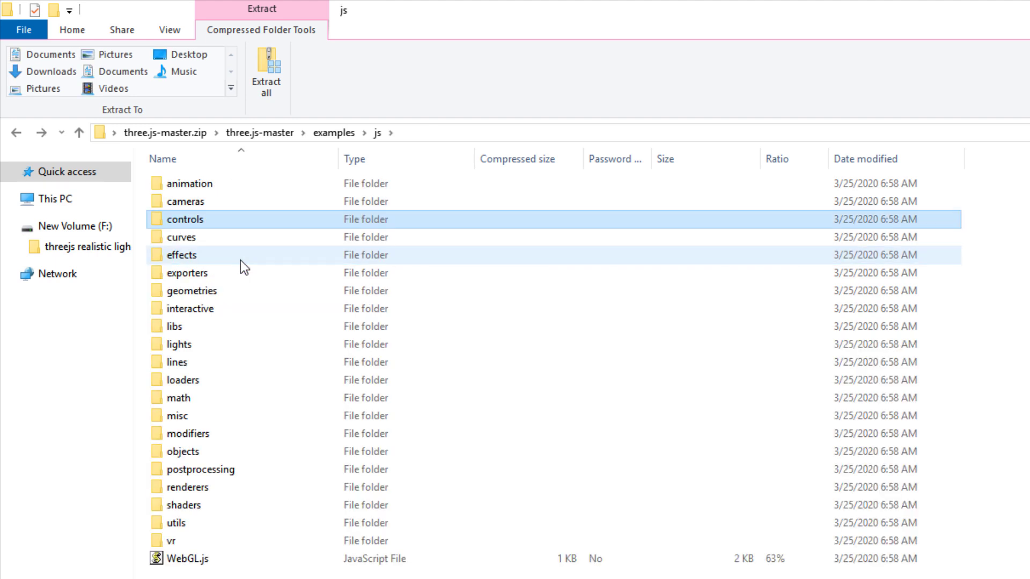
pyautogui.doubleClick(191, 379)
pyautogui.click(190, 379)
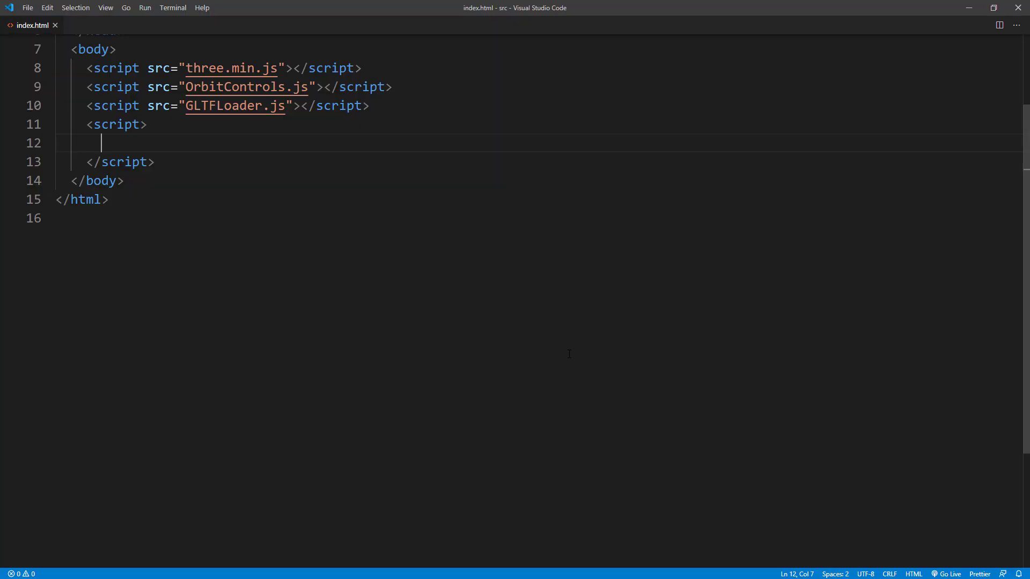
pyautogui.write('let scene, camera, renderer, controls;')
# Declare scene, camera, renderer and controls, and write init() creating a 0xdddddd-background scene
pyautogui.press('Return')
pyautogui.write('function init() {')
pyautogui.press('Return')
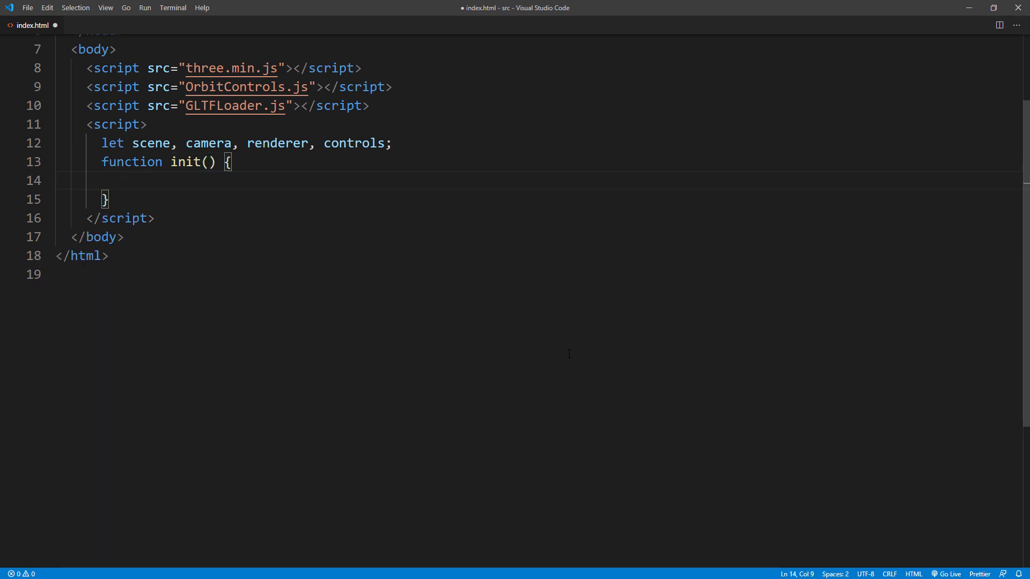
pyautogui.write('sc')
pyautogui.press('Return')
pyautogui.write('= new THREE.Scene();')
pyautogui.press('Return')
pyautogui.write('s')
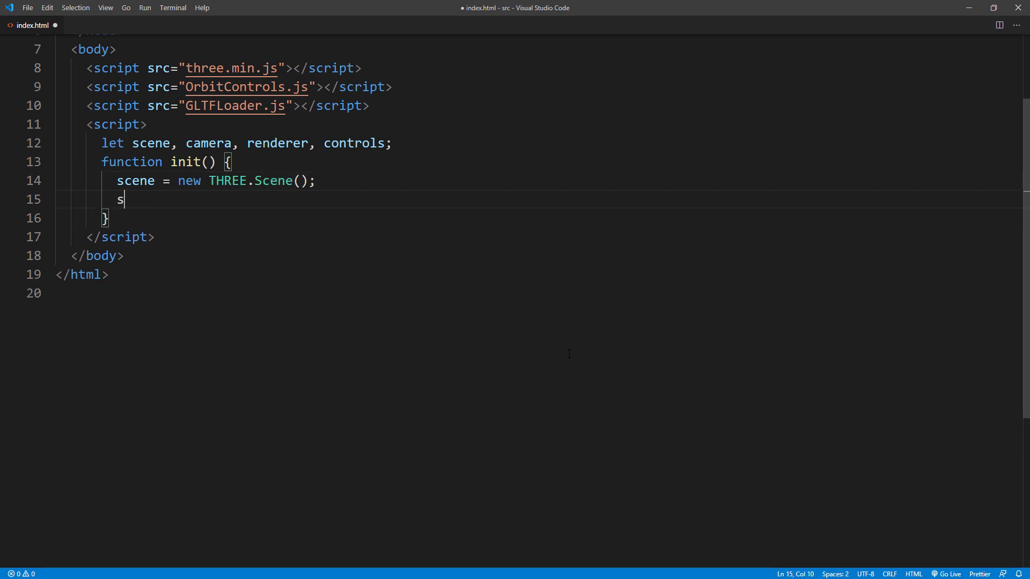
pyautogui.write('cene.backgroun')
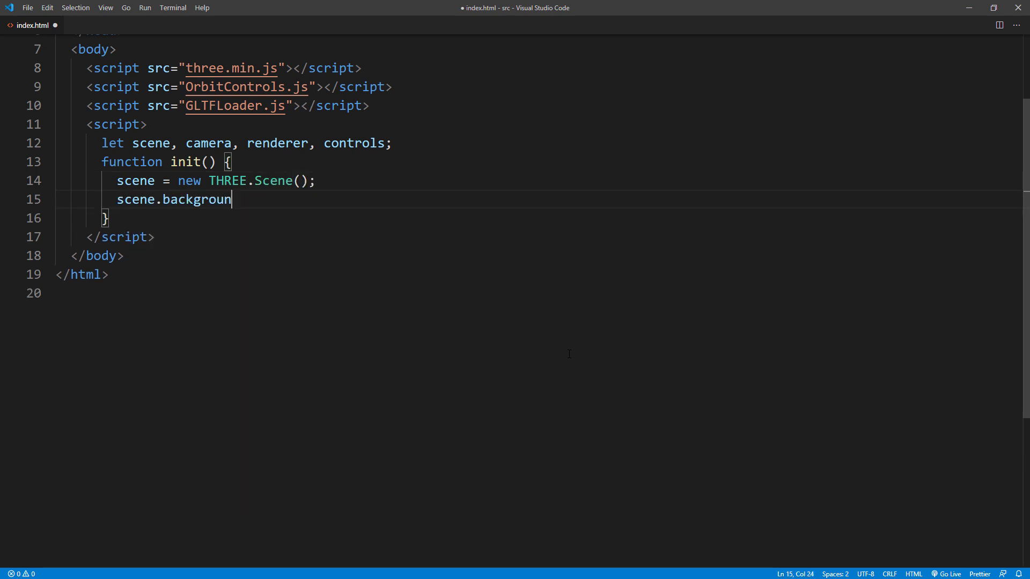
pyautogui.write('= new ThREE.Color(0xdddddd);')
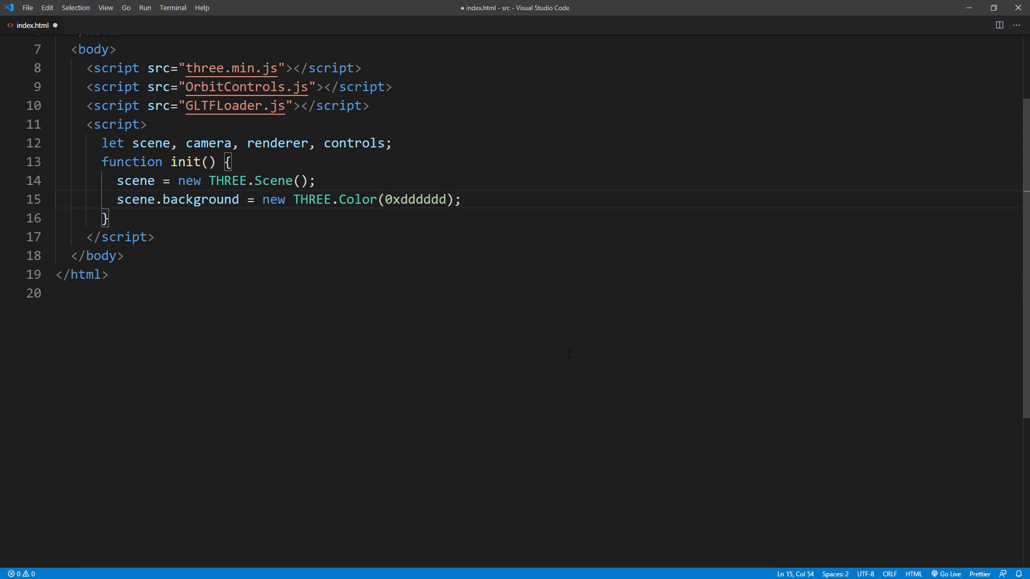
pyautogui.press('Return')
pyautogui.press('Return')
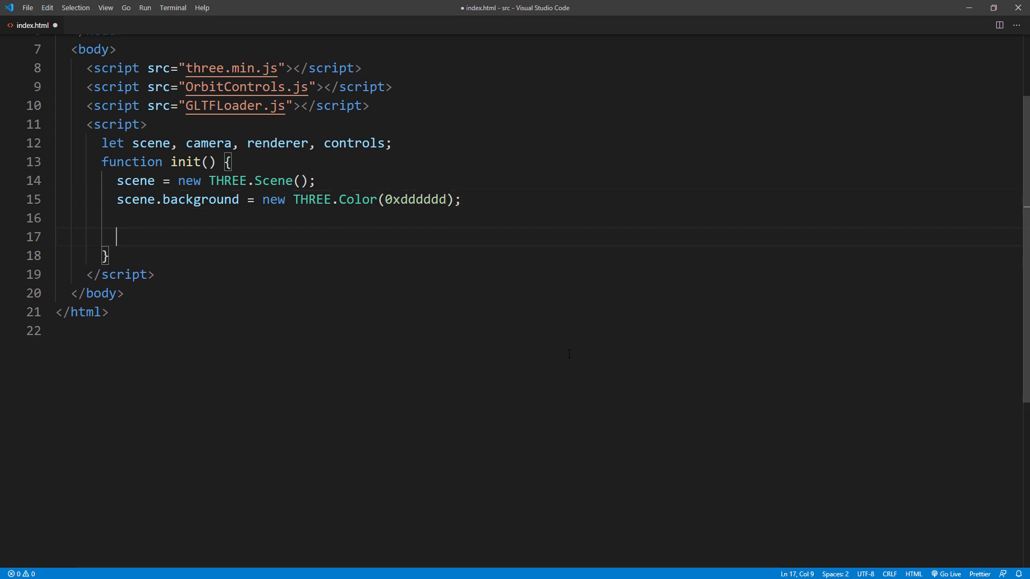
pyautogui.write('camera = new THREE.PerspectiveCamera')
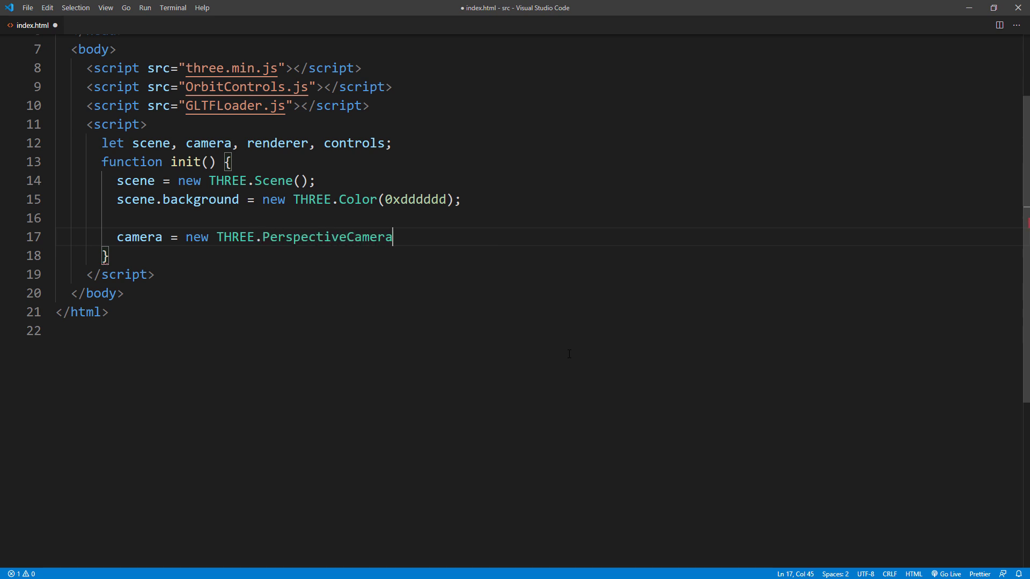
pyautogui.write('(60, ')
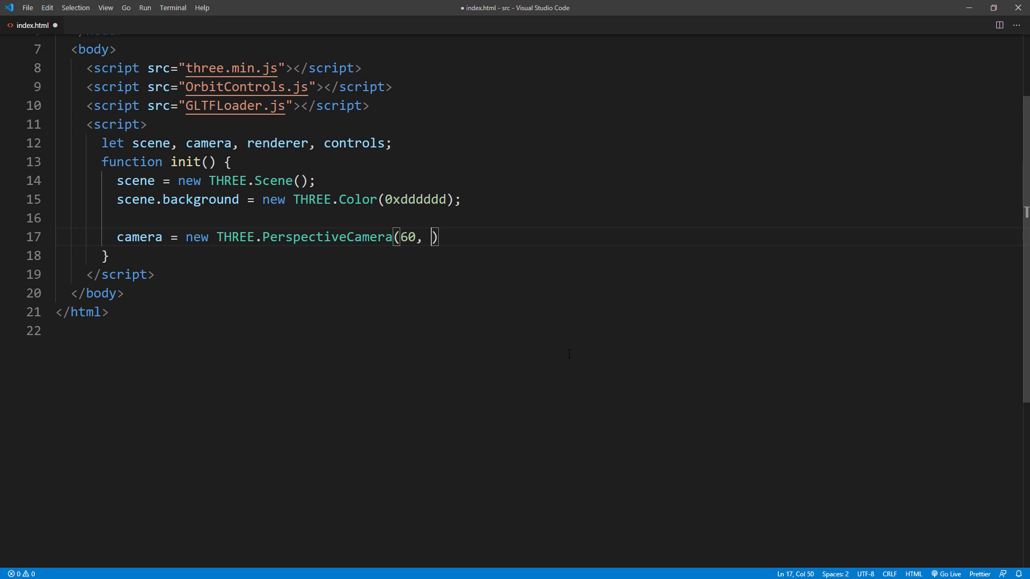
pyautogui.write('window.innerWid')
# Create a 60° PerspectiveCamera at (0,25,25) with OrbitControls, then begin the AxesHelper(500) line
pyautogui.press('Return')
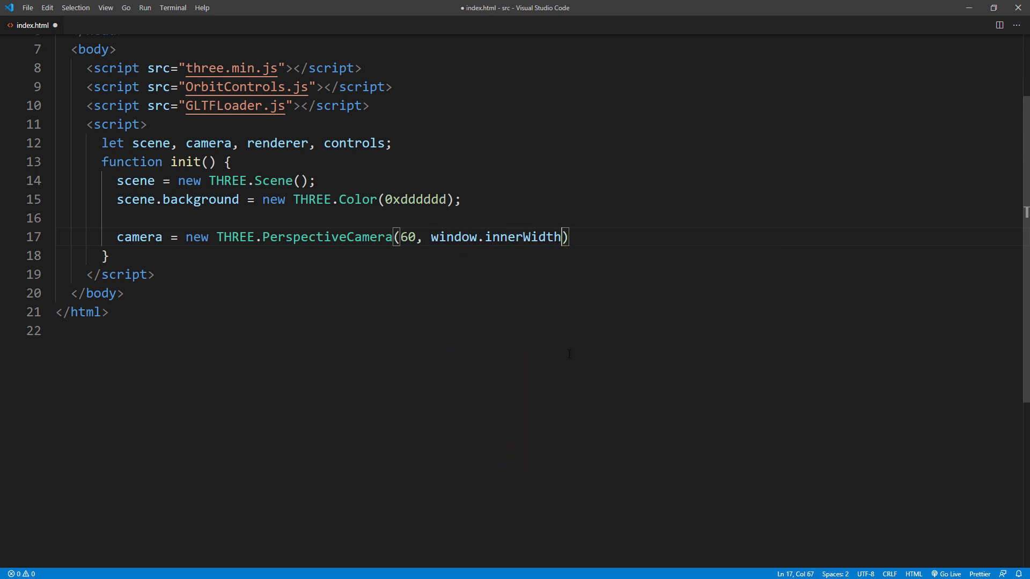
pyautogui.write('/window.innerHeight')
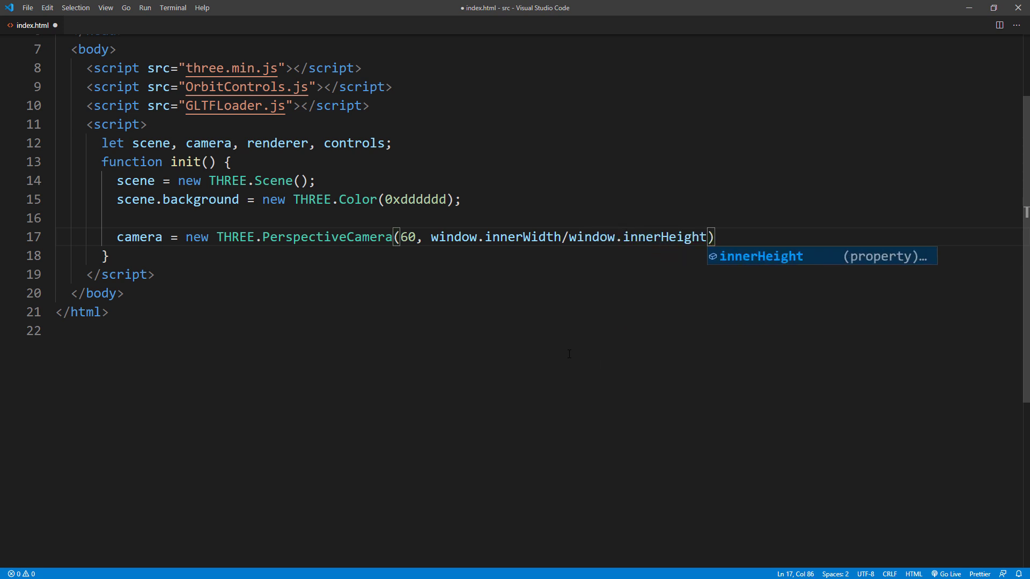
pyautogui.write(',1,5000)')
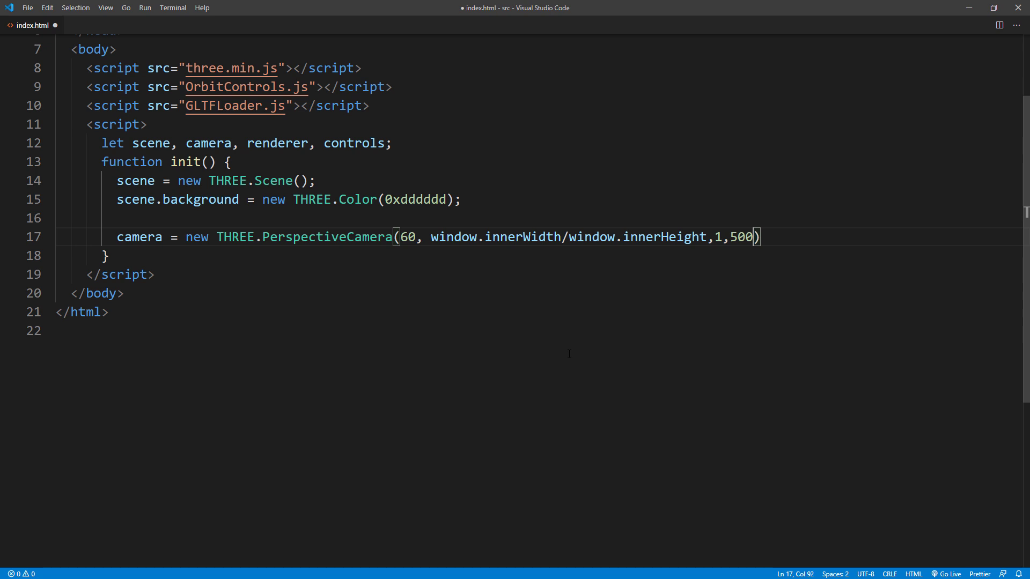
pyautogui.write(';')
pyautogui.press('Return')
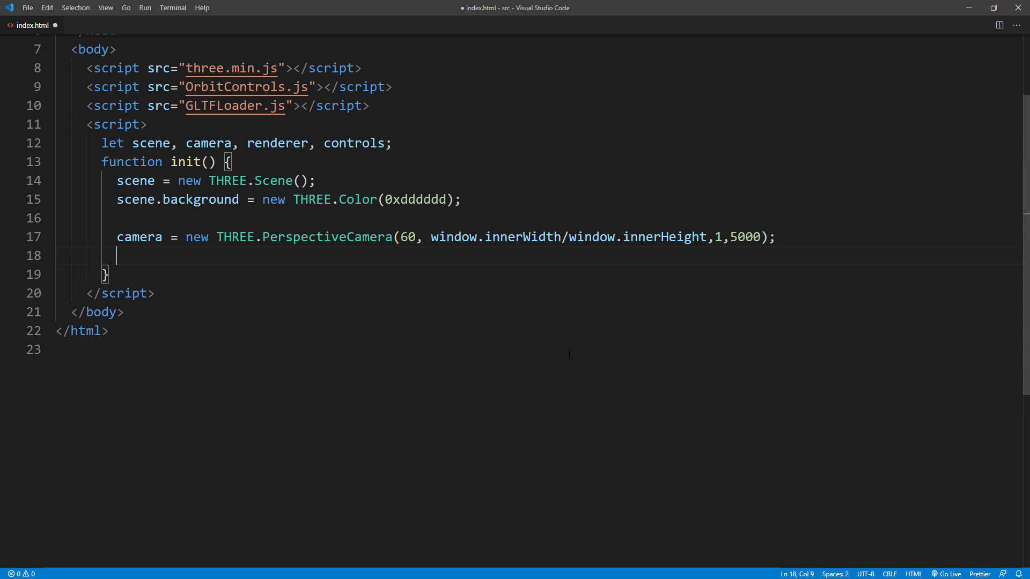
pyautogui.write('camera.position.set(0,25,25);')
pyautogui.press('Return')
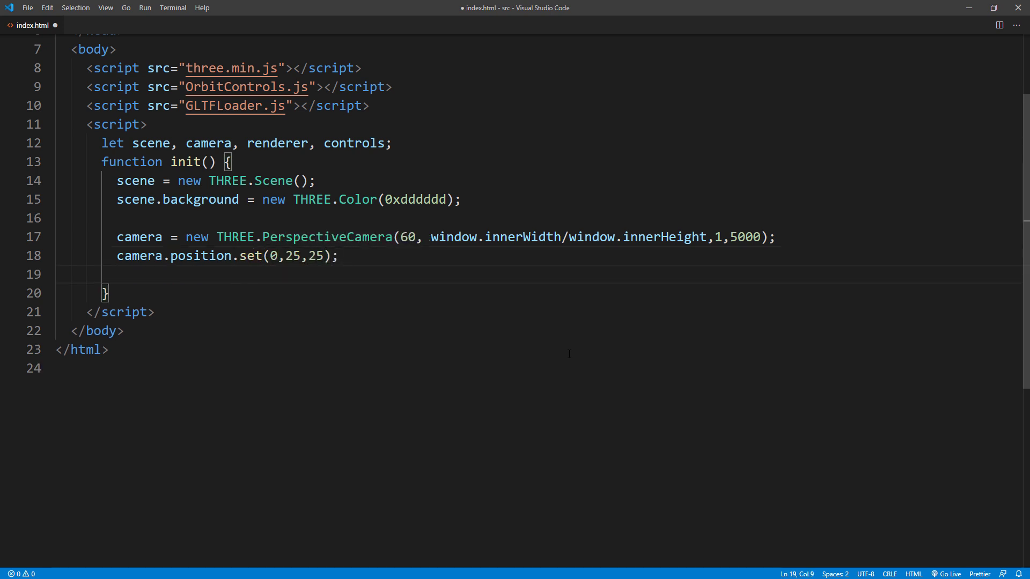
pyautogui.write('controls = new THREE.OrbitControls')
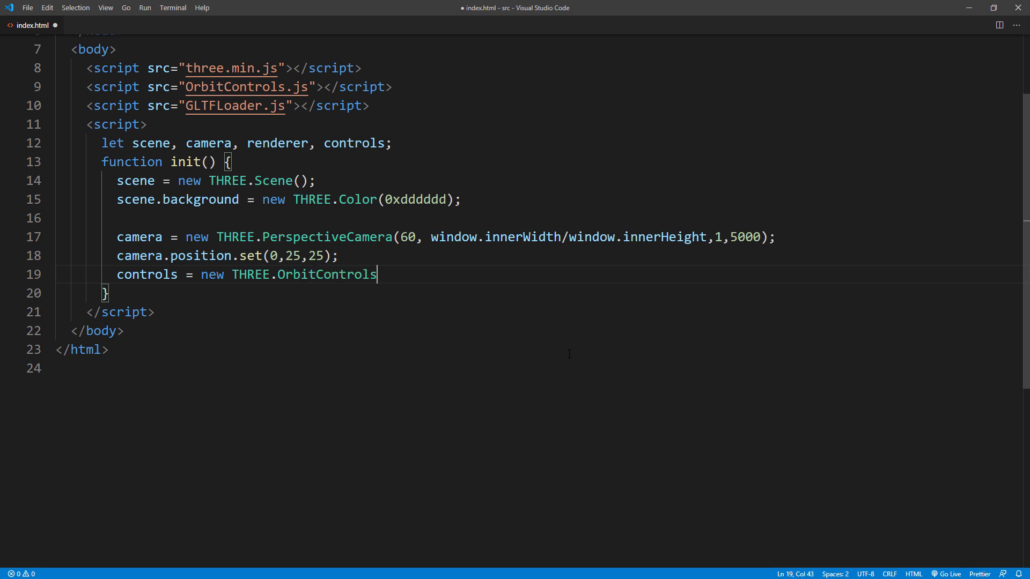
pyautogui.write('(camera)')
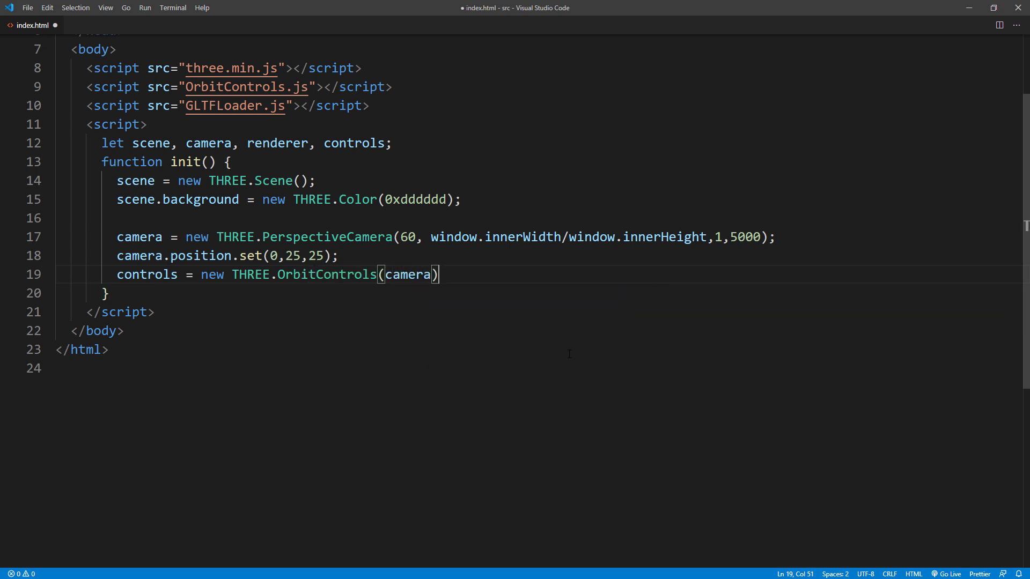
pyautogui.write(';')
pyautogui.press('Return')
pyautogui.press('Return')
pyautogui.write('scene.add(')
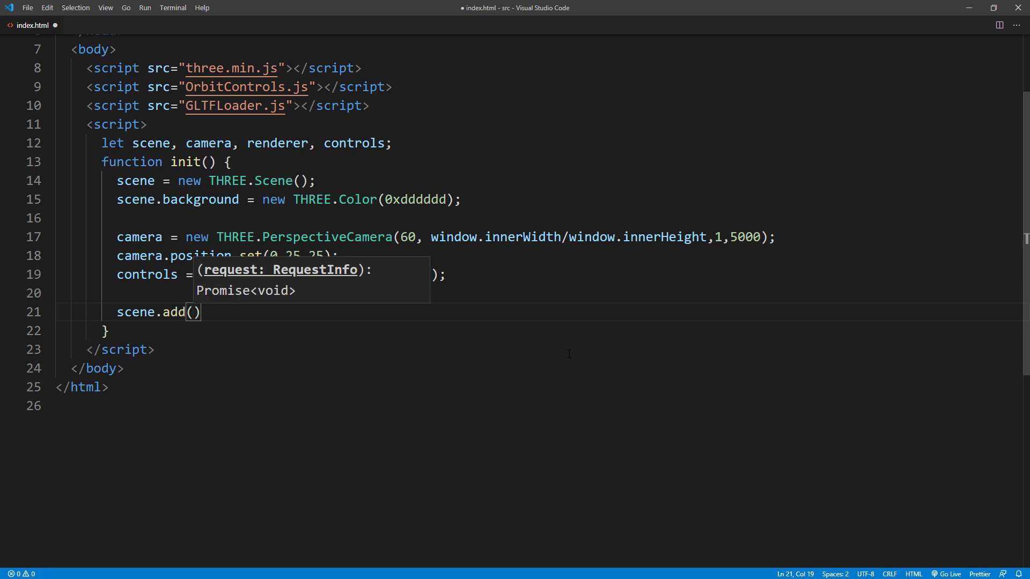
pyautogui.write('new THREE.AxesHelper(500')
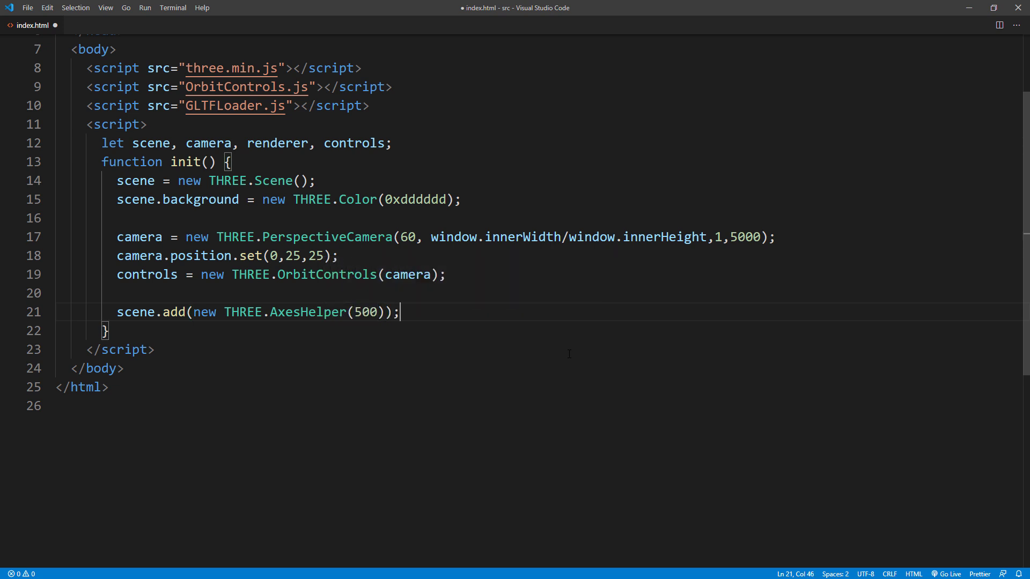
# Create a WebGLRenderer sized to the window width and height copied from the camera line
pyautogui.press('Return')
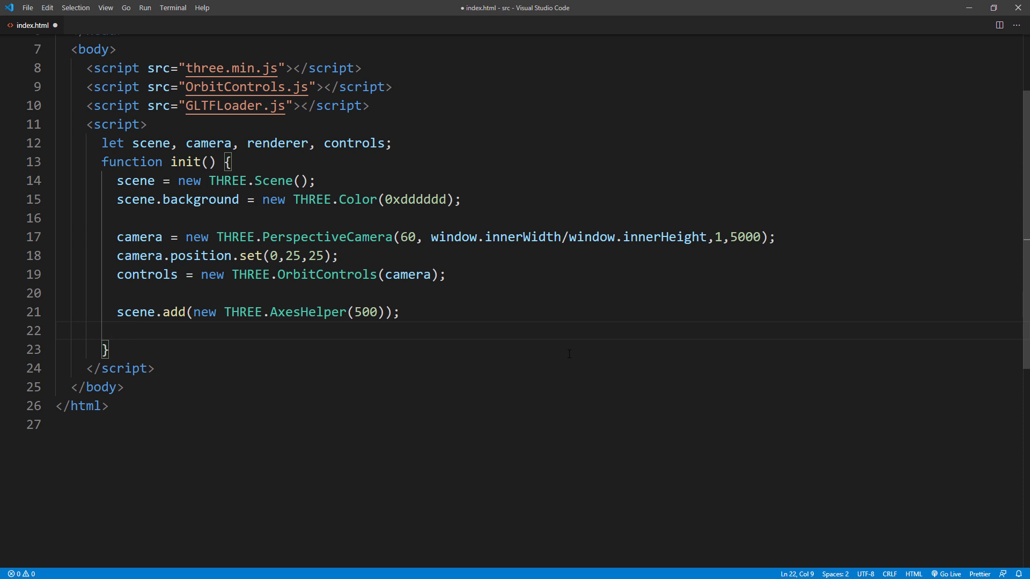
pyautogui.press('Return')
pyautogui.write('renderer ')
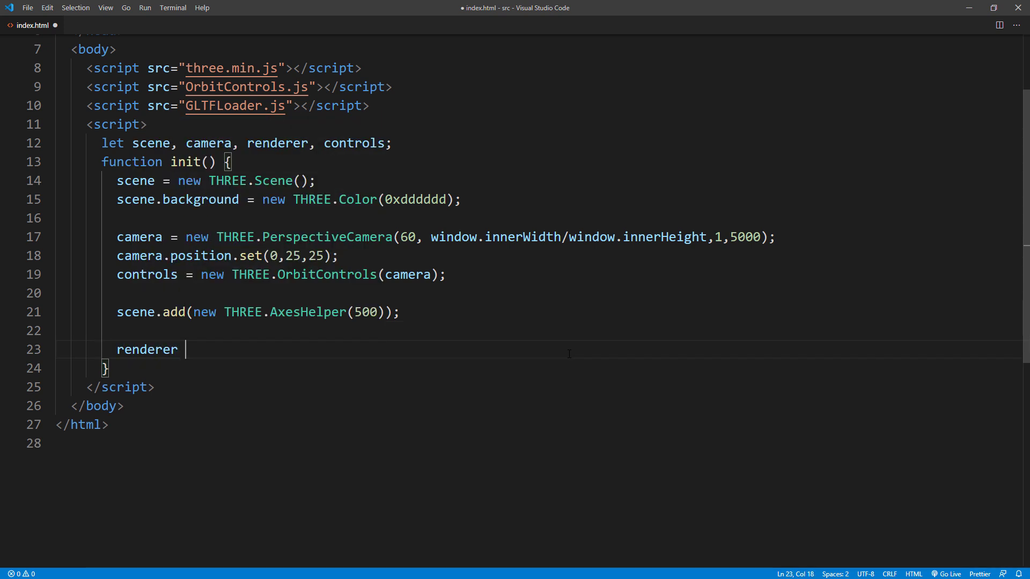
pyautogui.write('= new THREE.WebGLRender')
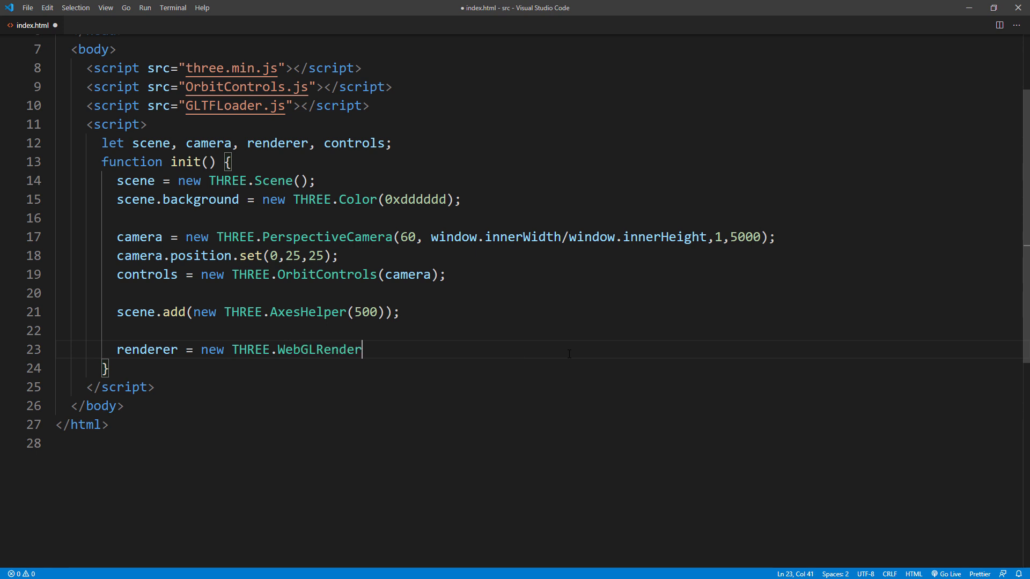
pyautogui.write('er();')
pyautogui.press('Return')
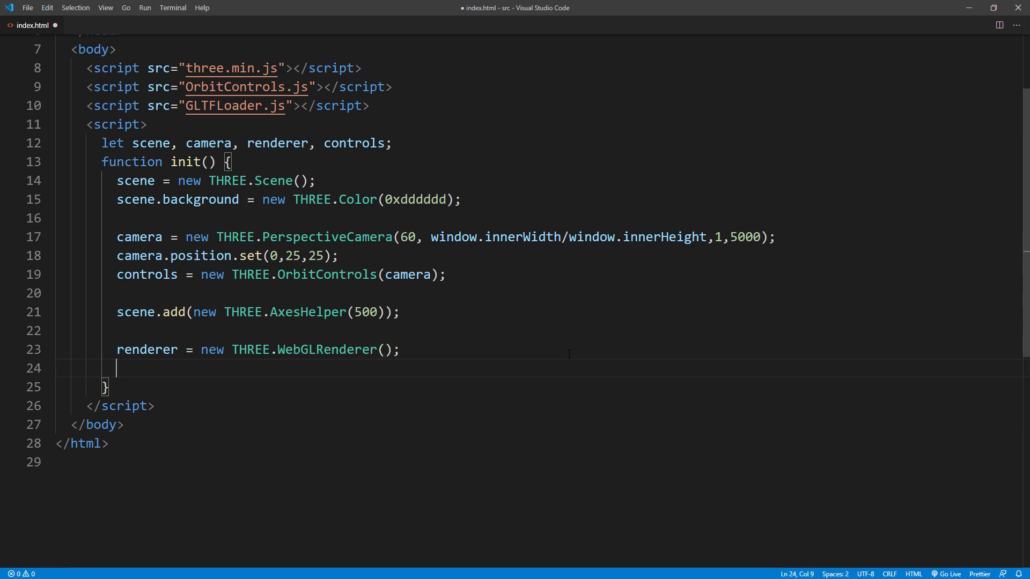
pyautogui.write('renderer.setSize(')
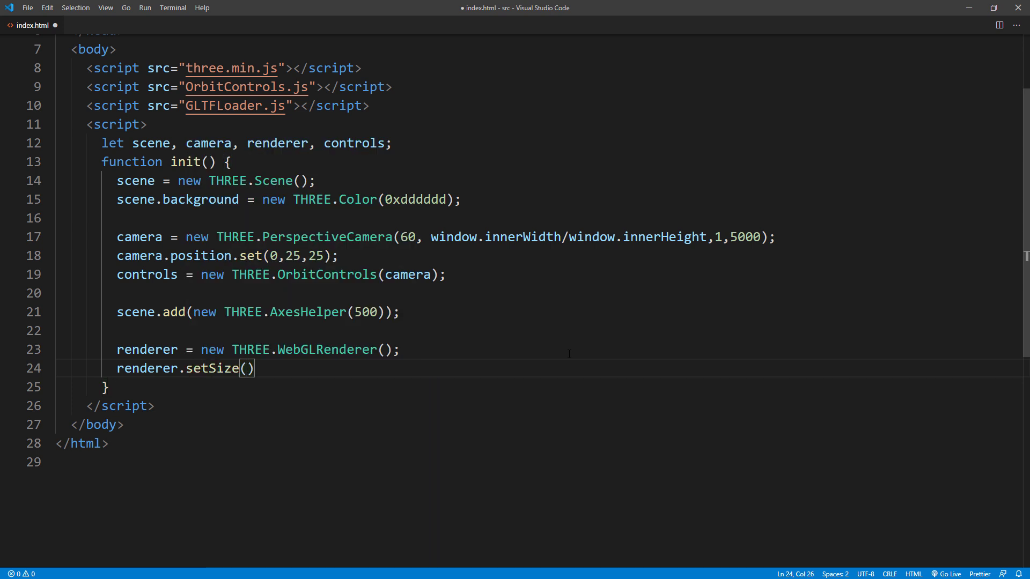
pyautogui.moveTo(432, 235); pyautogui.dragTo(707, 237)
pyautogui.hotkey('ctrl', 'c')
pyautogui.click(246, 367)
pyautogui.hotkey('ctrl', 'v')
pyautogui.click(385, 367)
pyautogui.press('BackSpace')
pyautogui.write(',')
pyautogui.write(';')
pyautogui.press('Return')
pyautogui.write('docue')
# Append the renderer's canvas to the document body and call animate() in init
pyautogui.press('Tab')
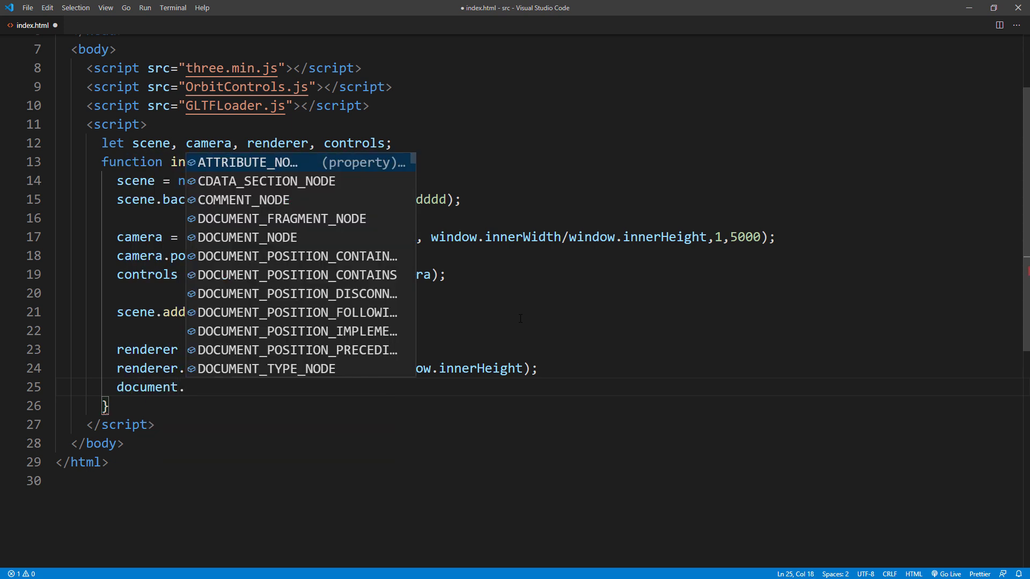
pyautogui.write('body.appendChild(renderer.d')
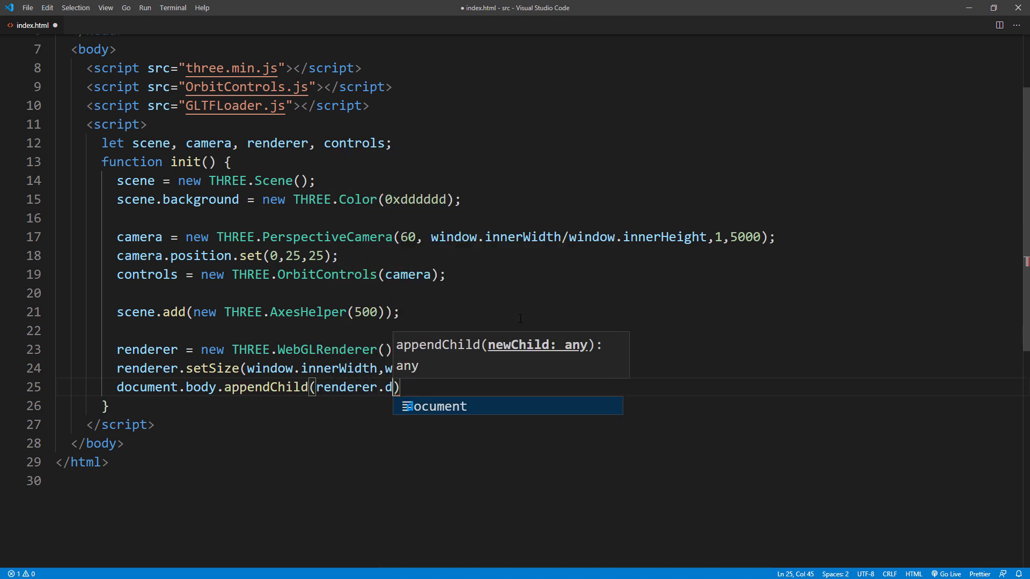
pyautogui.write('omElement);')
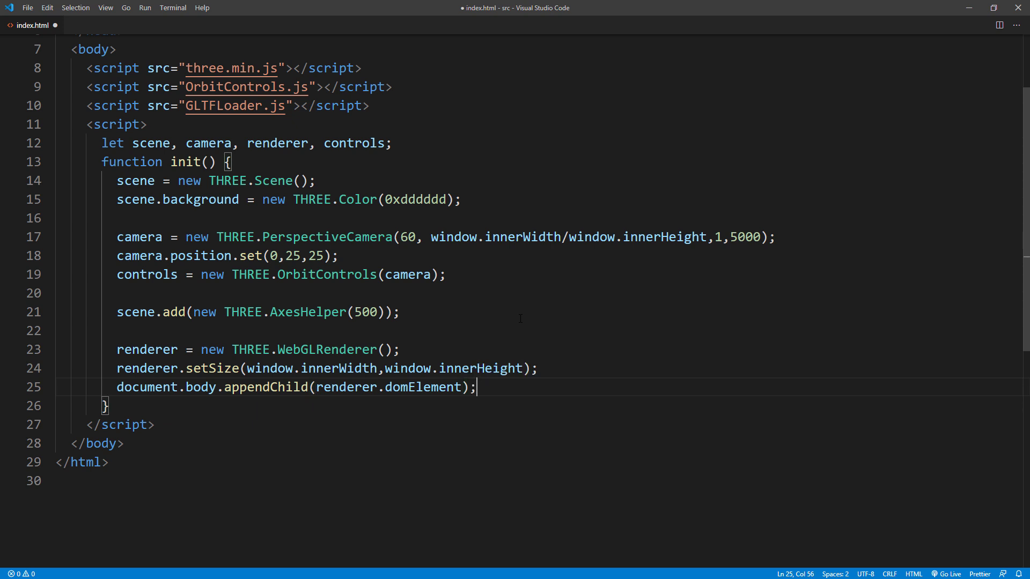
pyautogui.press('Return')
pyautogui.write('animate();')
pyautogui.press('Down')
pyautogui.press('Return')
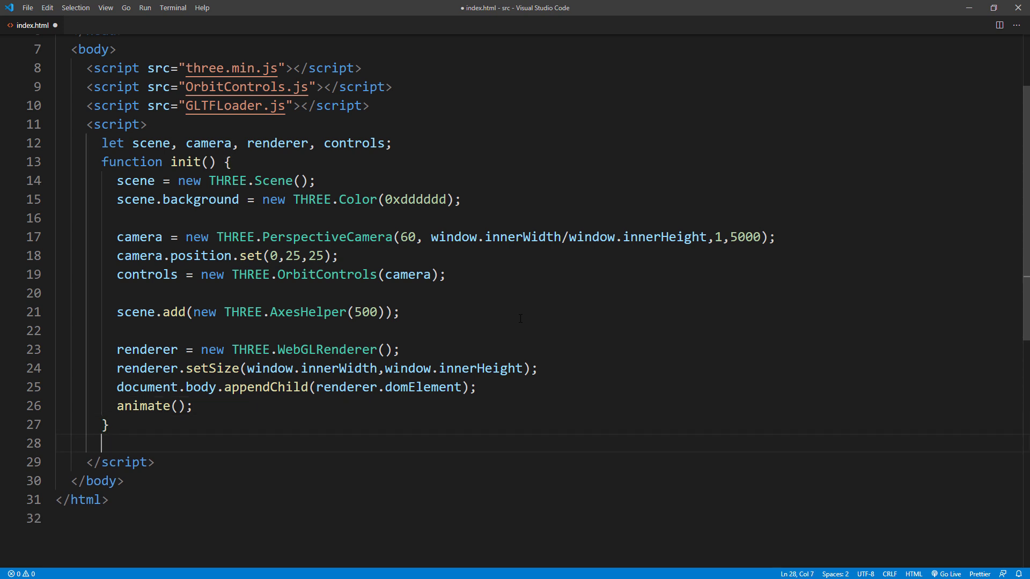
pyautogui.scroll(-3, 520, 319)
pyautogui.scroll(-3, 513, 318)
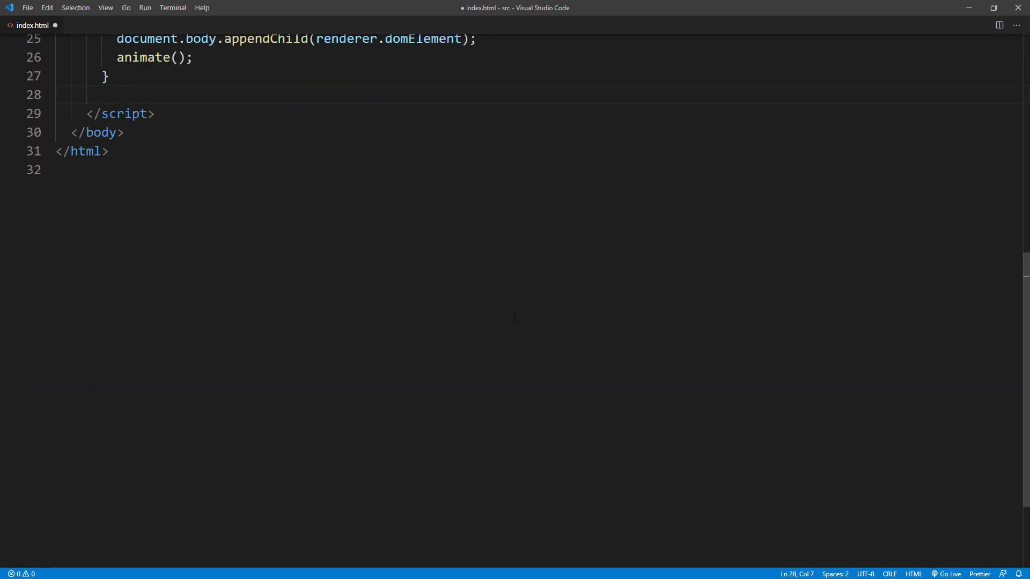
pyautogui.write('function ')
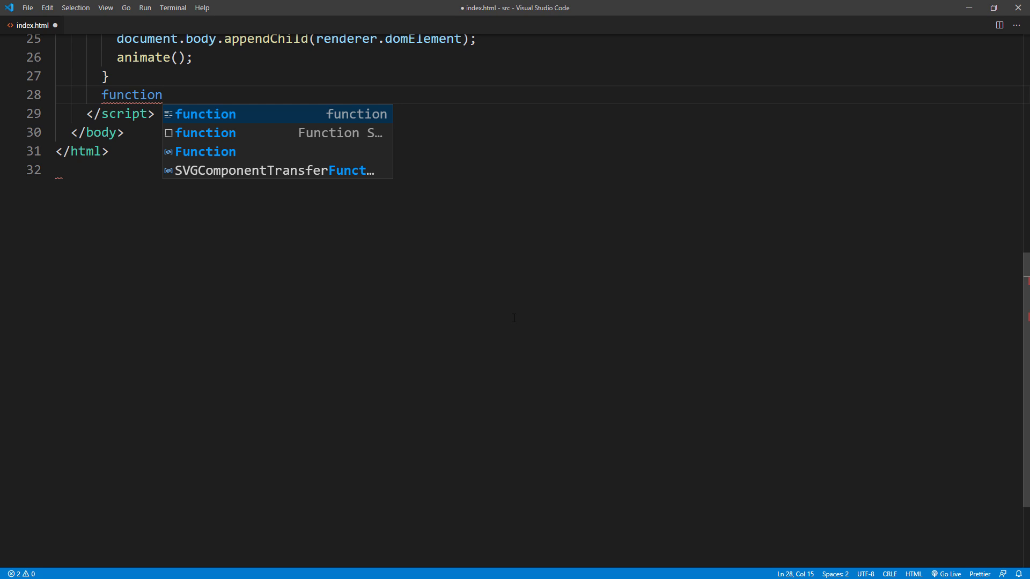
pyautogui.write('animate() {')
# Write animate() rendering with requestAnimationFrame, call init(), and orbit the axes in Firefox
pyautogui.press('Return')
pyautogui.write('renderer')
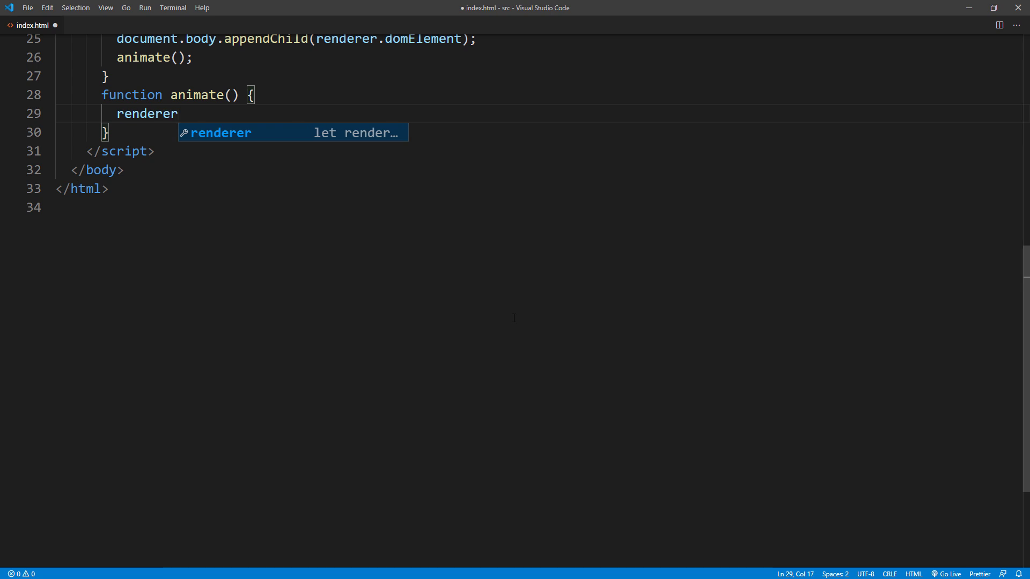
pyautogui.write('.render(sc')
pyautogui.press('Tab')
pyautogui.write(',camera);')
pyautogui.press('Return')
pyautogui.write('req')
pyautogui.press('Tab')
pyautogui.write('(animate);')
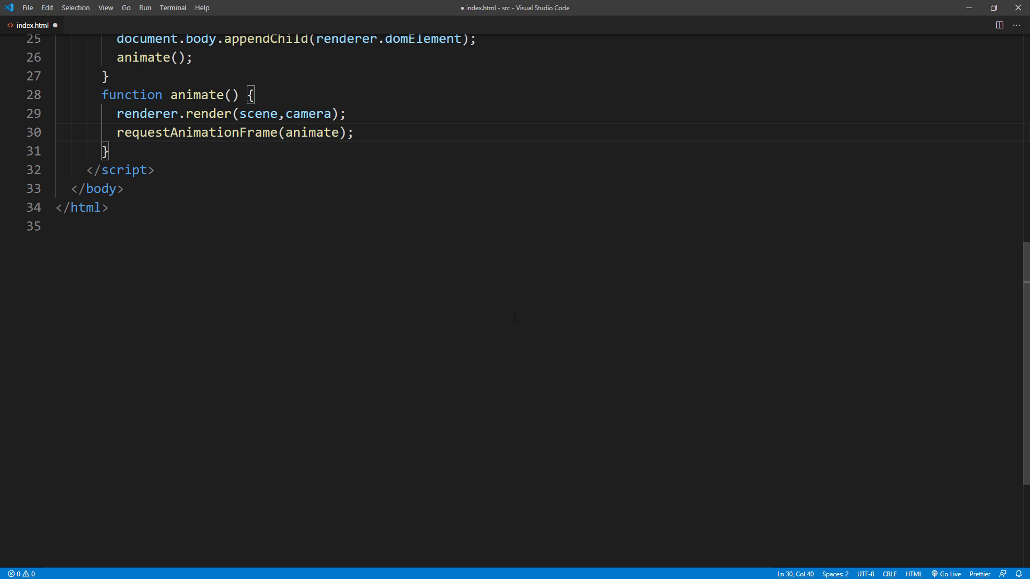
pyautogui.press('Down')
pyautogui.press('Return')
pyautogui.write('i')
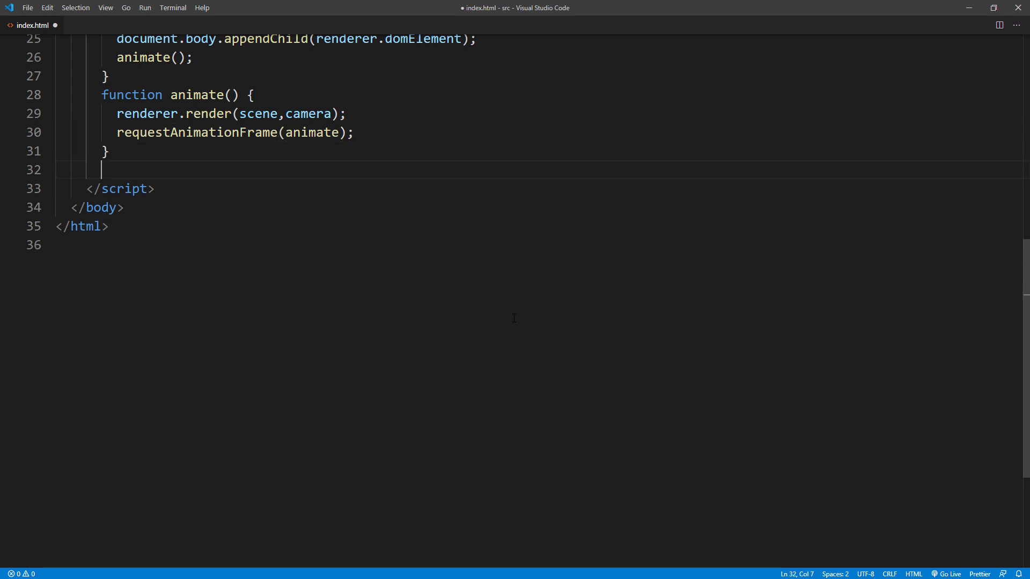
pyautogui.write('nit()')
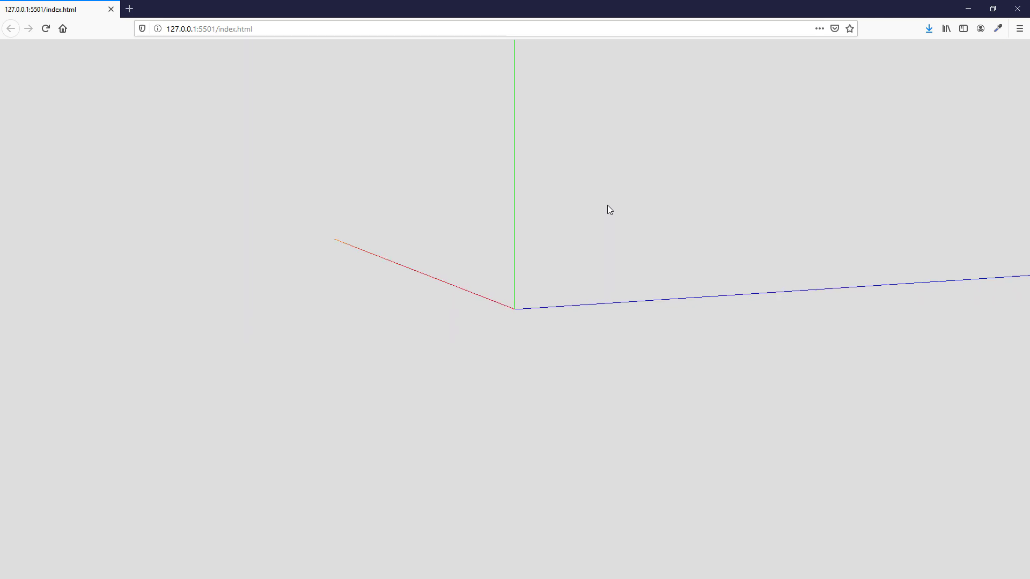
pyautogui.moveTo(559, 197); pyautogui.dragTo(669, 207)
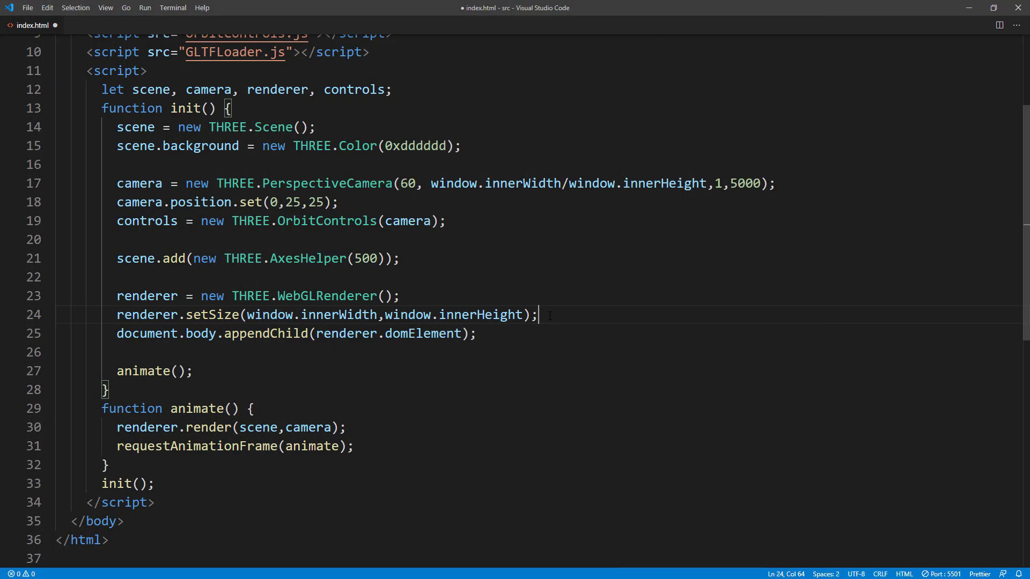
# Declare model and add a GLTFLoader call for model/scene.gltf storing children[0] as model
pyautogui.click(386, 89)
pyautogui.write(', model')
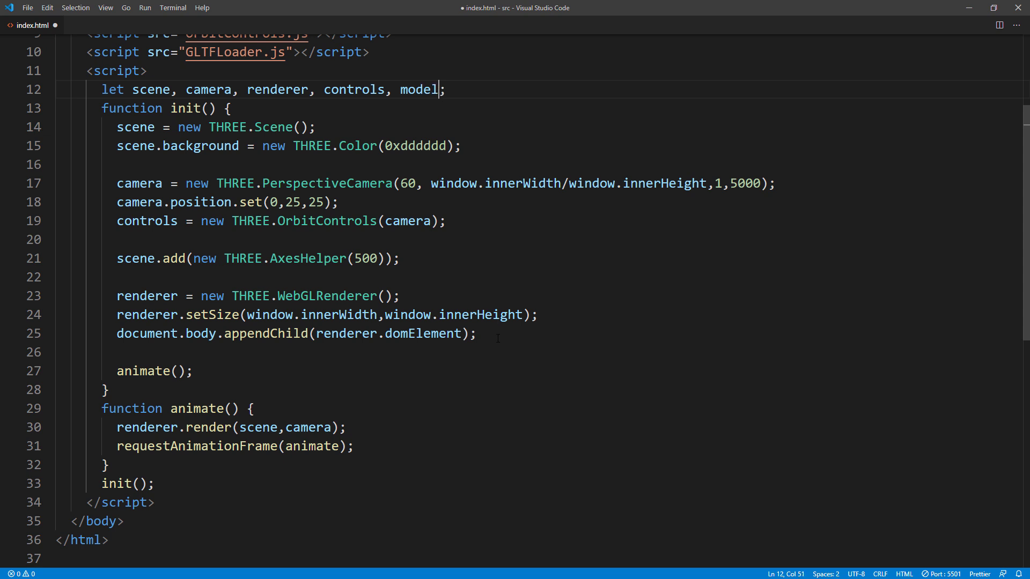
pyautogui.click(498, 339)
pyautogui.press('Return')
pyautogui.press('Return')
pyautogui.write('n')
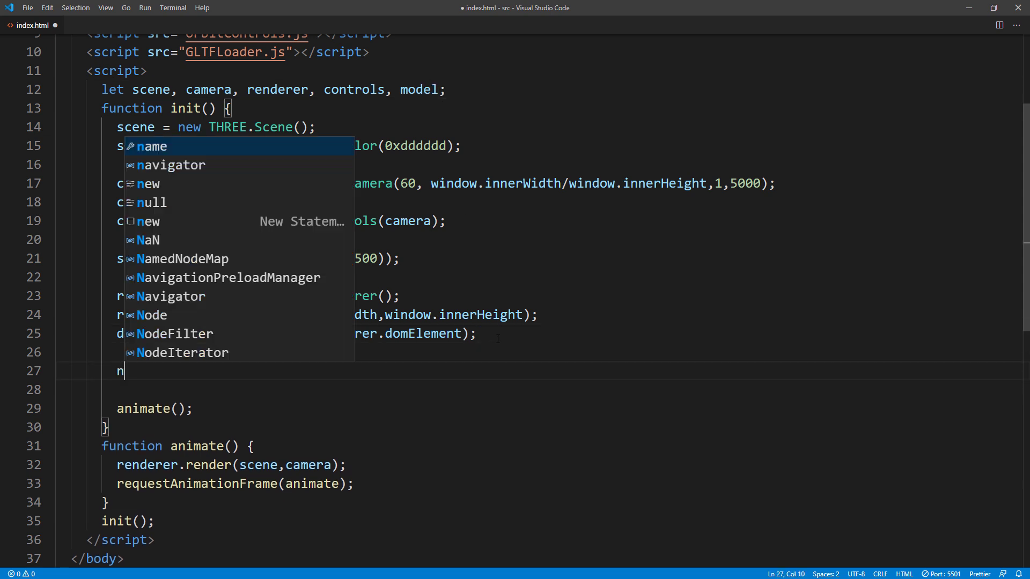
pyautogui.write('ew THREE.GLTFLoader')
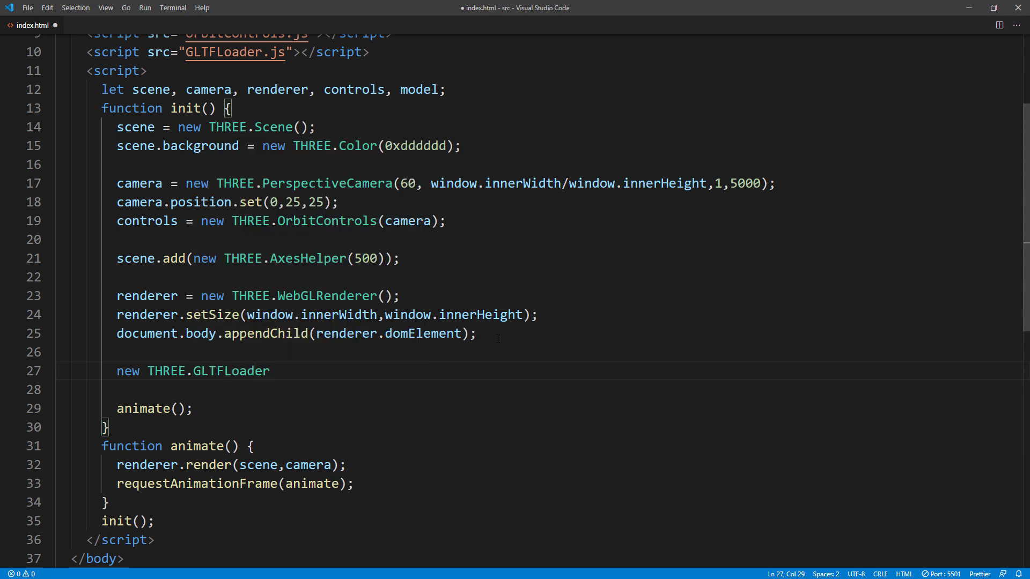
pyautogui.write("().load('model/scene.gltf', result =>{")
pyautogui.press('End')
pyautogui.write(';')
pyautogui.press('Left')
pyautogui.press('Left')
pyautogui.press('Left')
pyautogui.press('Return')
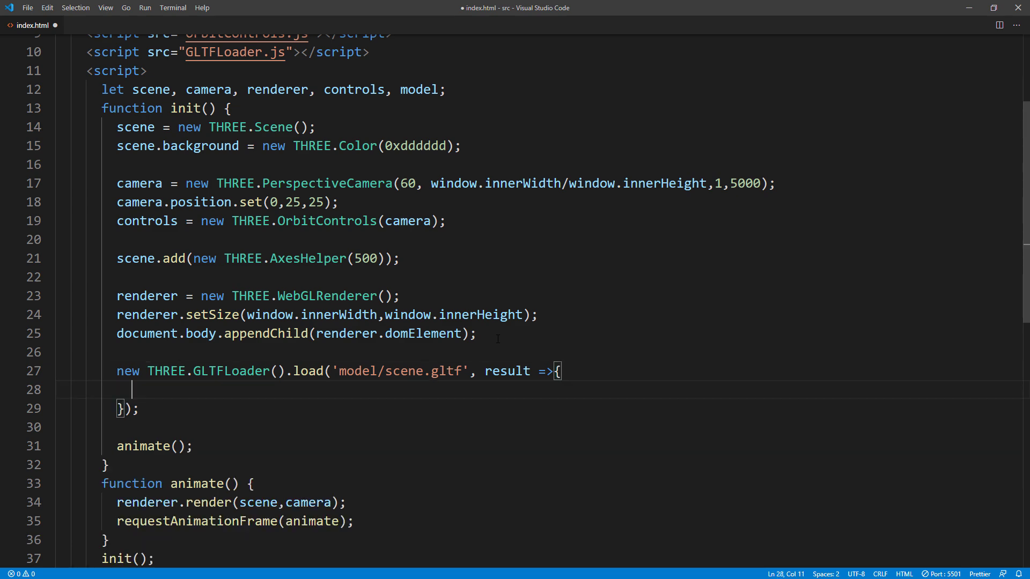
pyautogui.write('model = result.scene.children')
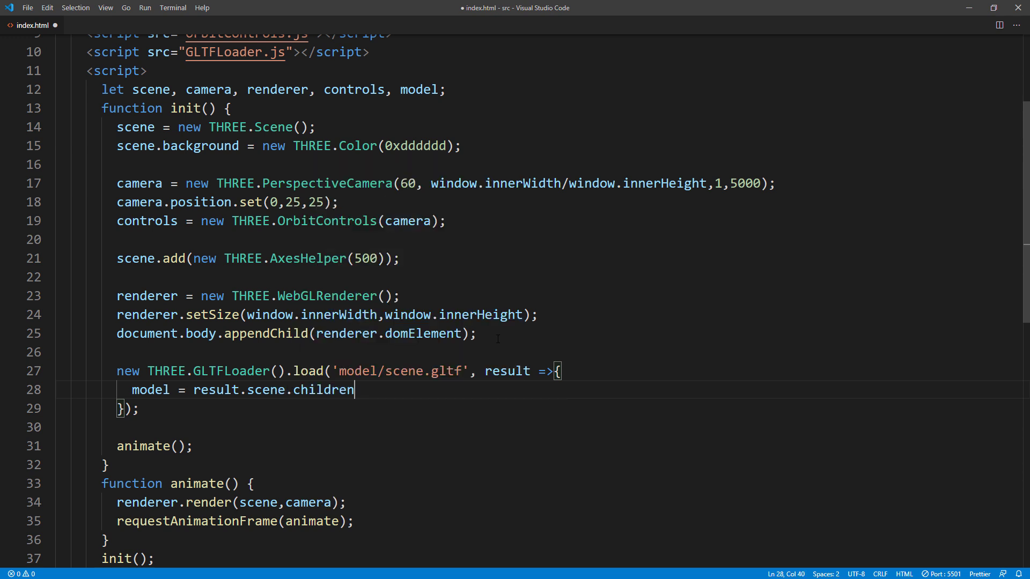
pyautogui.write('[0];')
# Add the model to the scene, call animate() in the callback, and delete the old animate() call
pyautogui.press('Return')
pyautogui.write('scen')
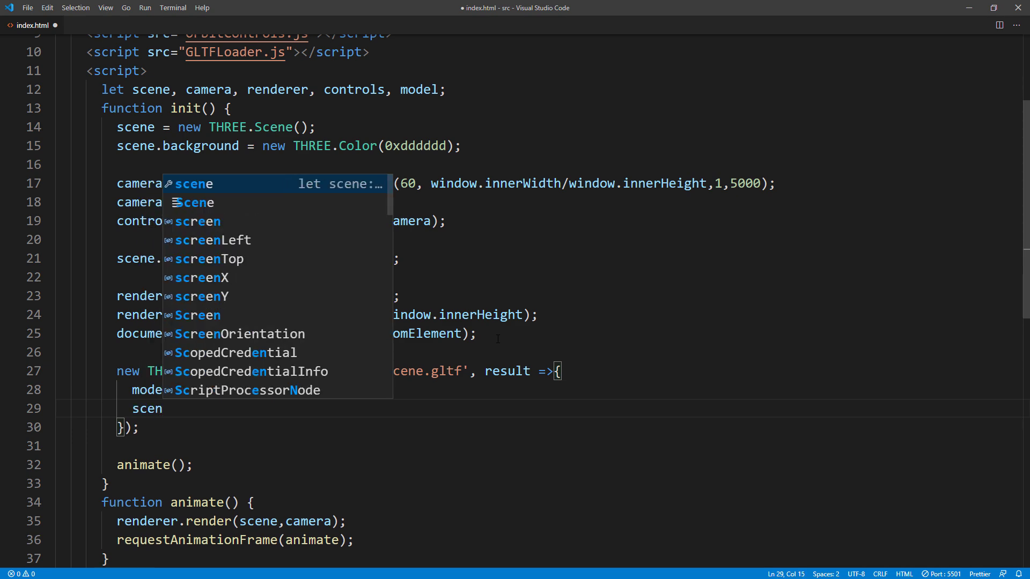
pyautogui.write('e.add(')
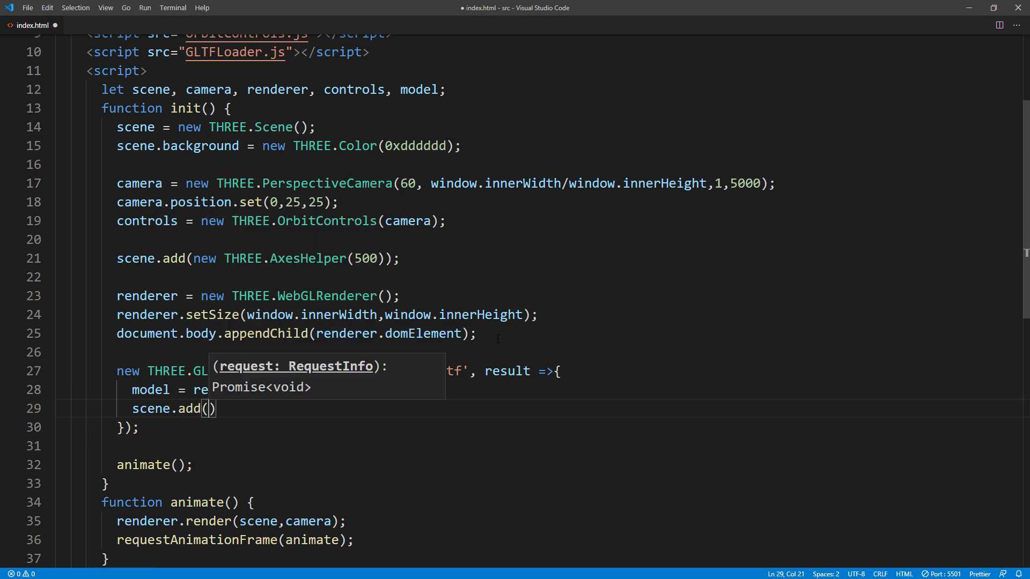
pyautogui.write('model);')
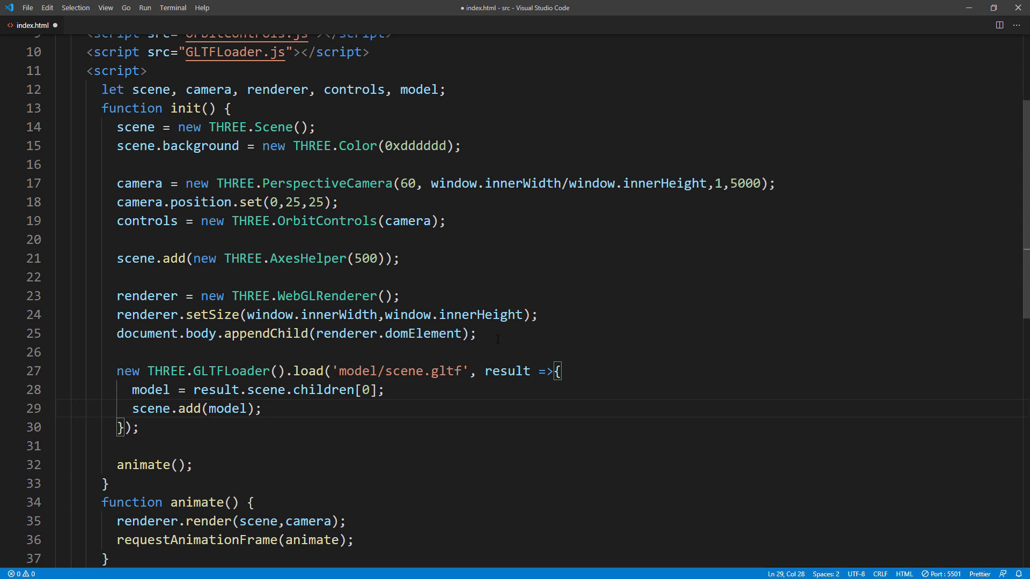
pyautogui.press('Return')
pyautogui.write('animate();')
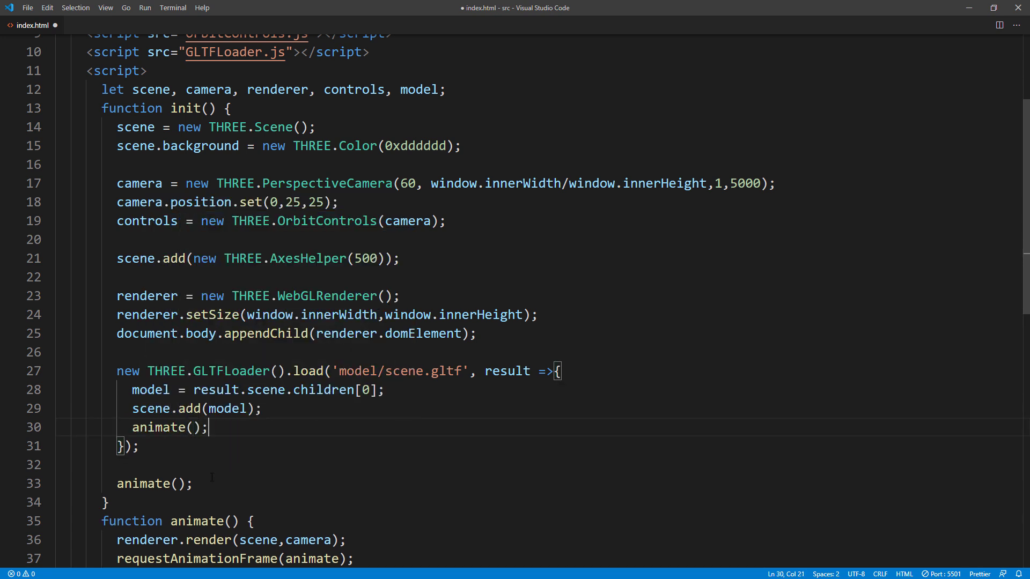
pyautogui.moveTo(210, 483); pyautogui.dragTo(94, 466)
pyautogui.press('BackSpace')
pyautogui.press('BackSpace')
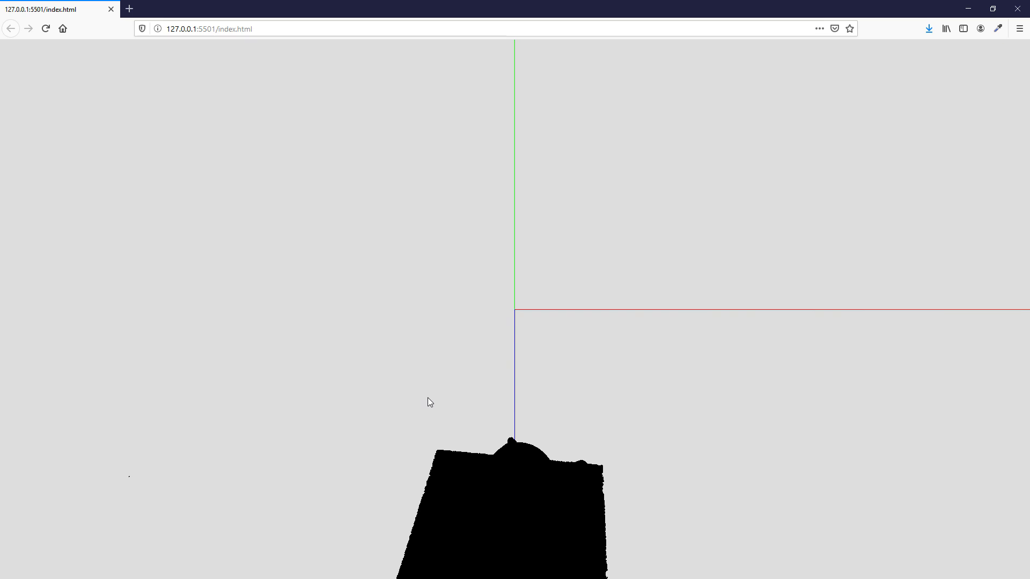
# Orbit around the black, unlit iguana silhouette to see it from two sides
pyautogui.moveTo(427, 398)
pyautogui.mouseDown()
pyautogui.moveTo(456, 367)
pyautogui.moveTo(413, 378)
pyautogui.moveTo(621, 364)
pyautogui.mouseUp()
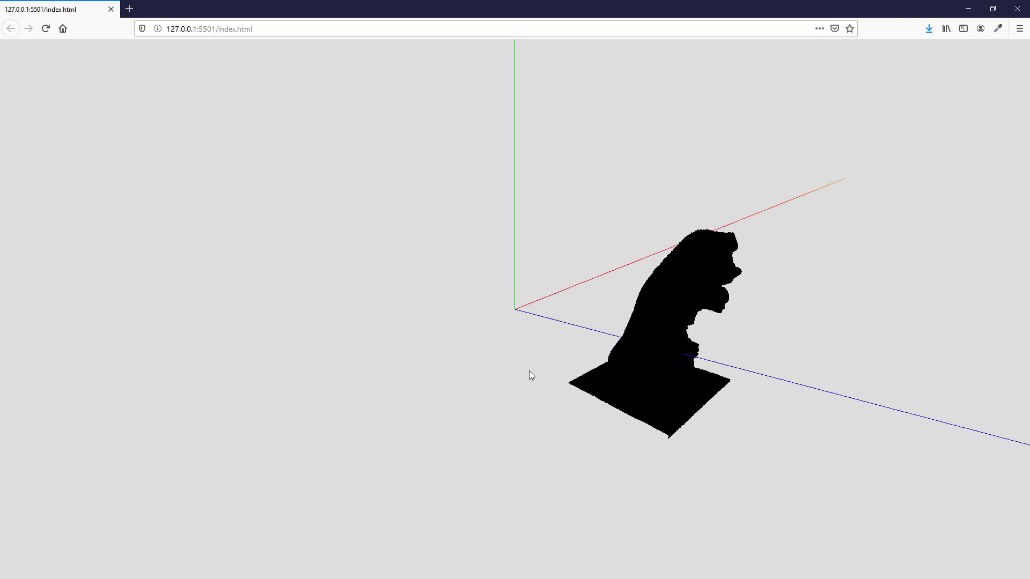
pyautogui.moveTo(621, 364); pyautogui.dragTo(371, 404)
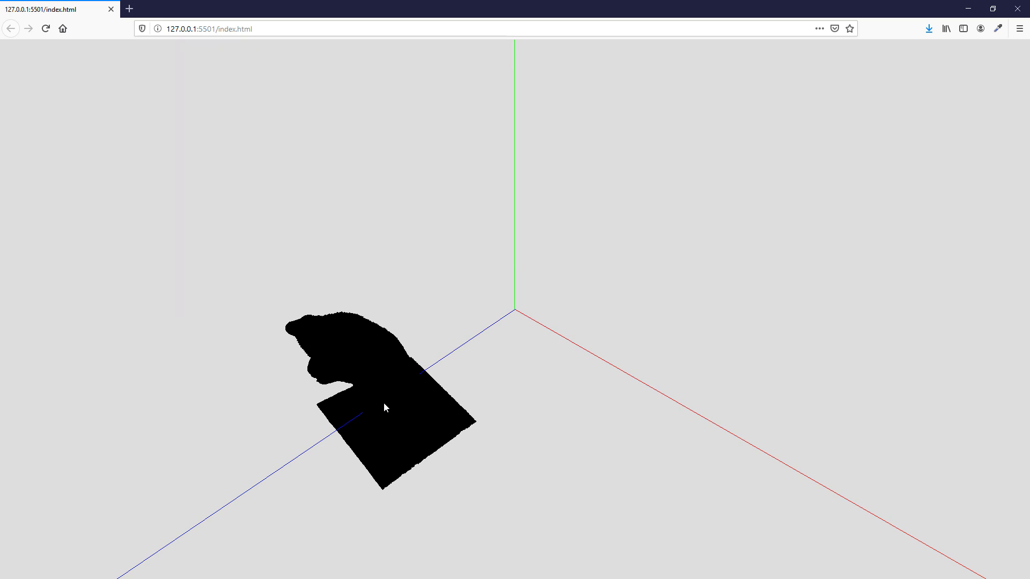
# Move the model to (0,-5,-25) and declare a hemiLight variable
pyautogui.hotkey('alt', 'Tab')
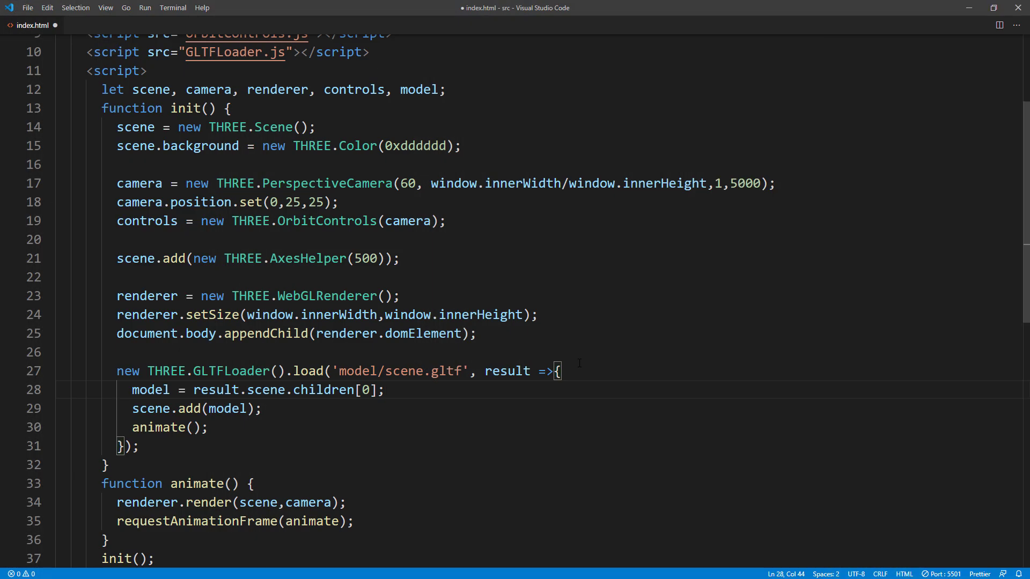
pyautogui.press('Return')
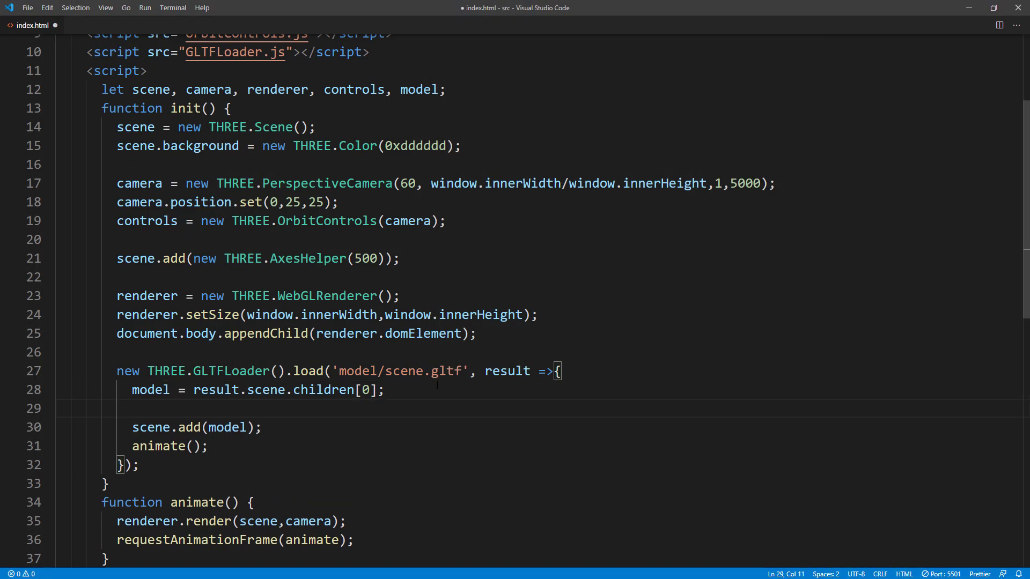
pyautogui.write('model.po')
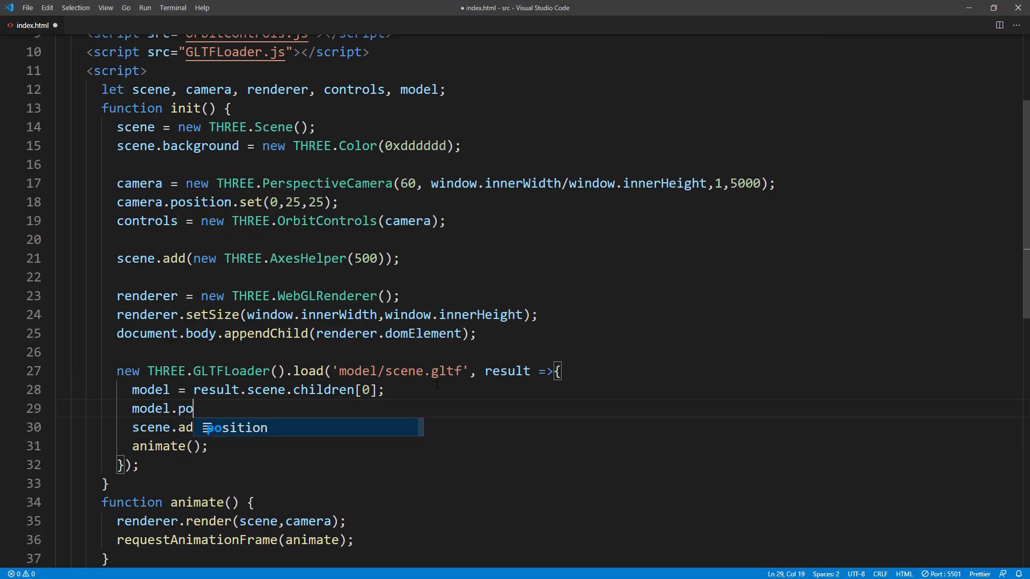
pyautogui.write('sition.set')
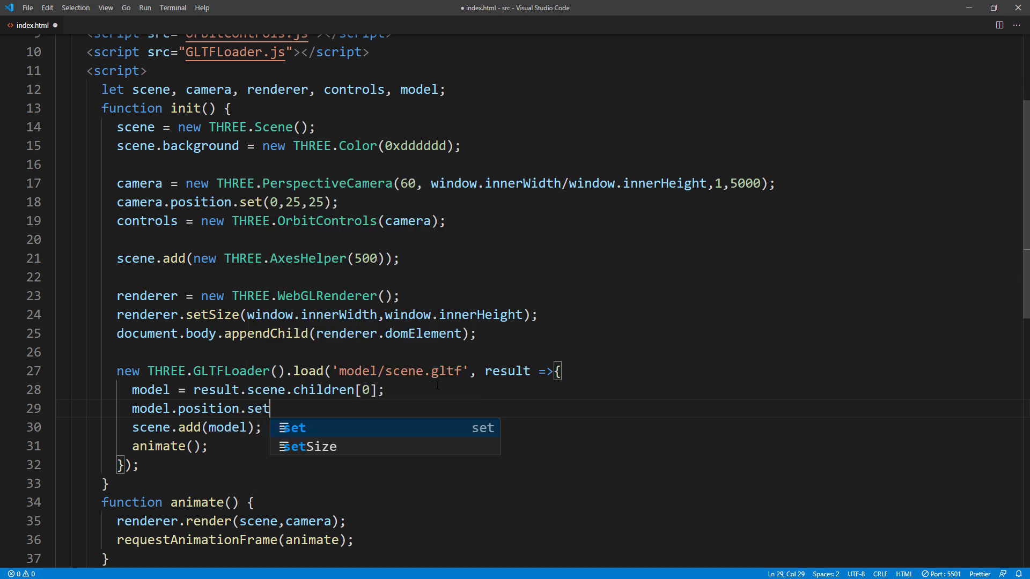
pyautogui.write('(0,-5,-25);')
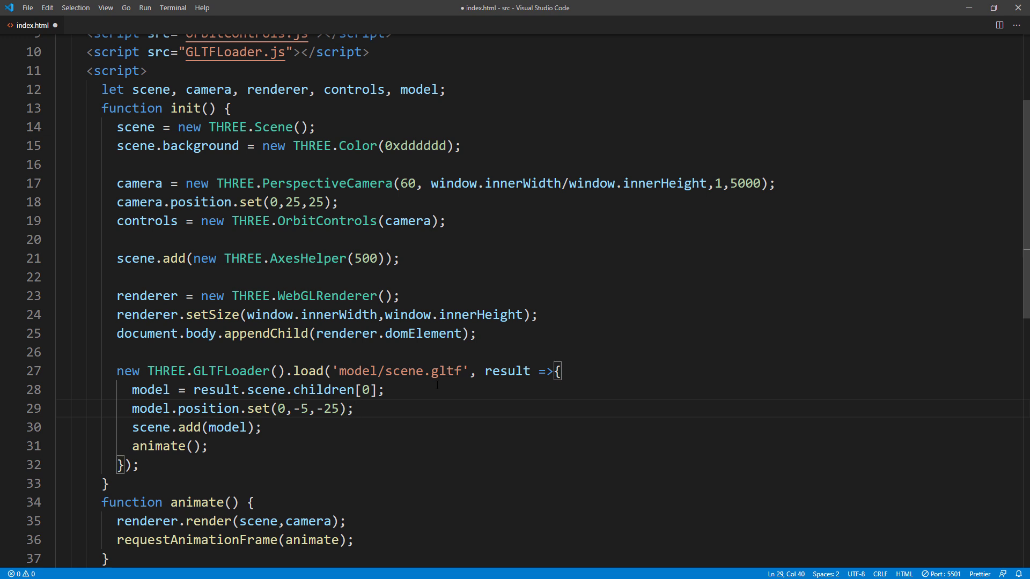
pyautogui.click(439, 89)
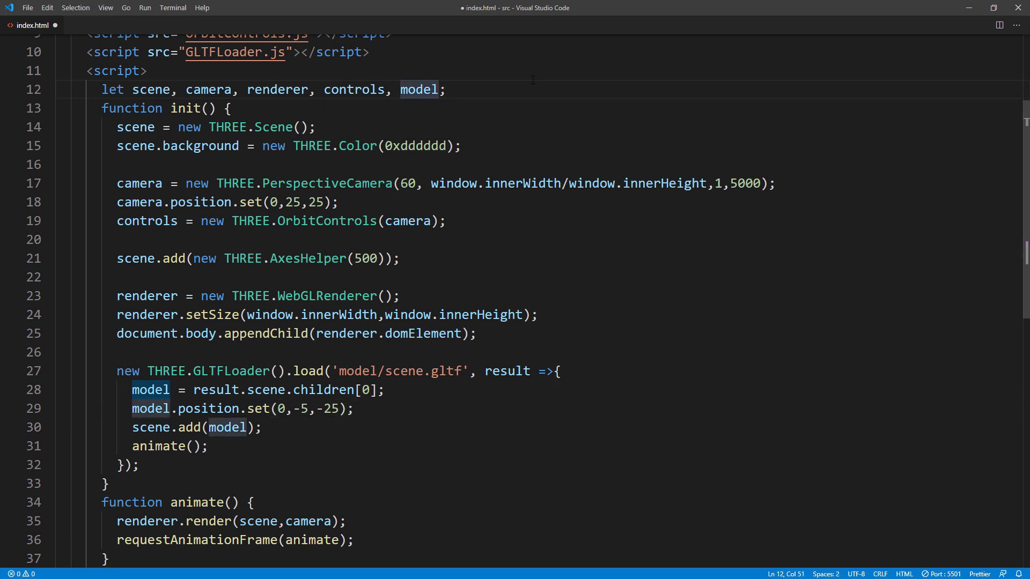
pyautogui.write(', hemiLi')
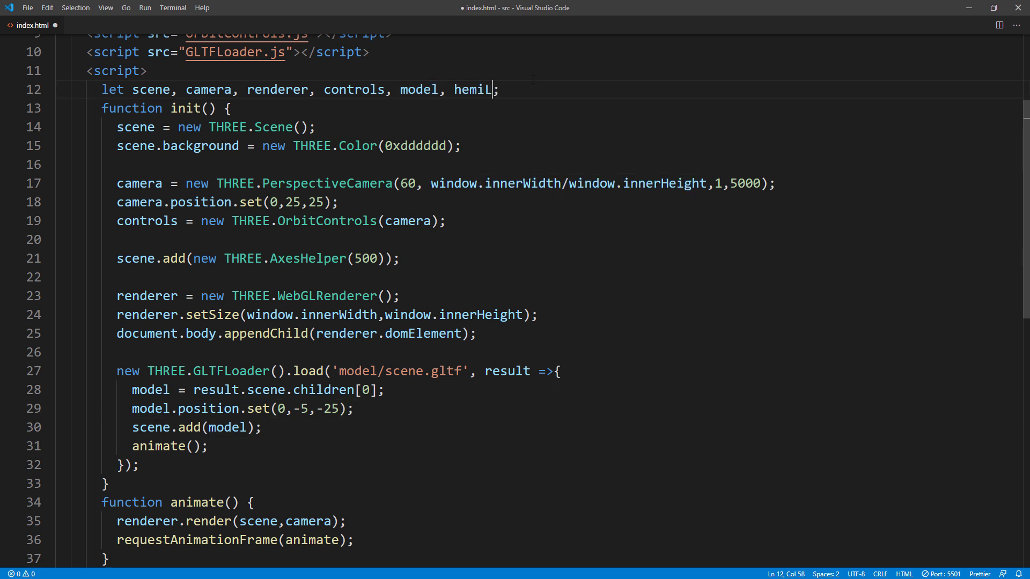
pyautogui.write('ght')
pyautogui.doubleClick(492, 90)
pyautogui.hotkey('ctrl', 'c')
# Create HemisphereLight(0xffeeb1, 0x080820, 4), add it to the scene, and save
pyautogui.click(467, 220)
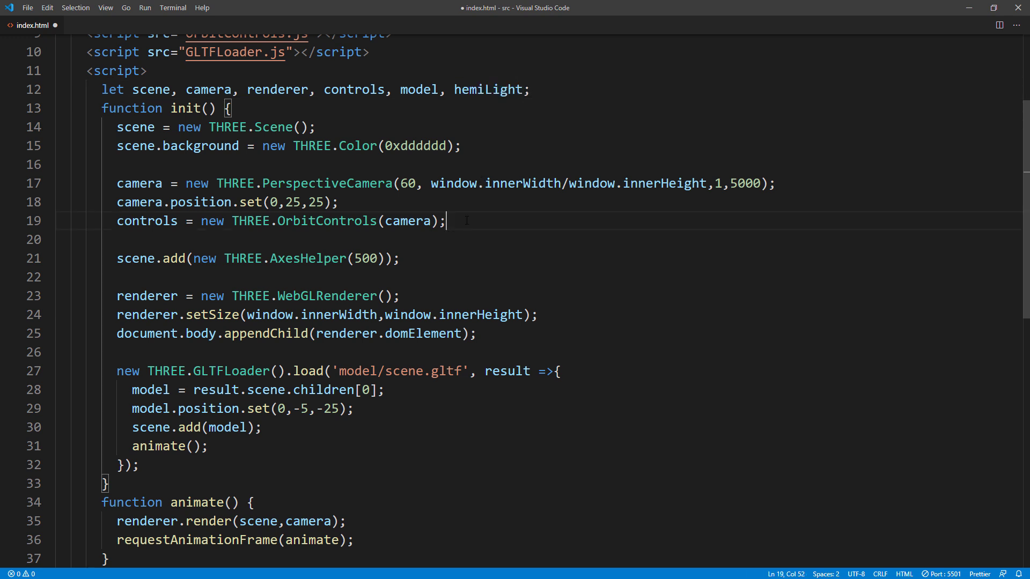
pyautogui.press('Return')
pyautogui.press('Return')
pyautogui.hotkey('ctrl', 'v')
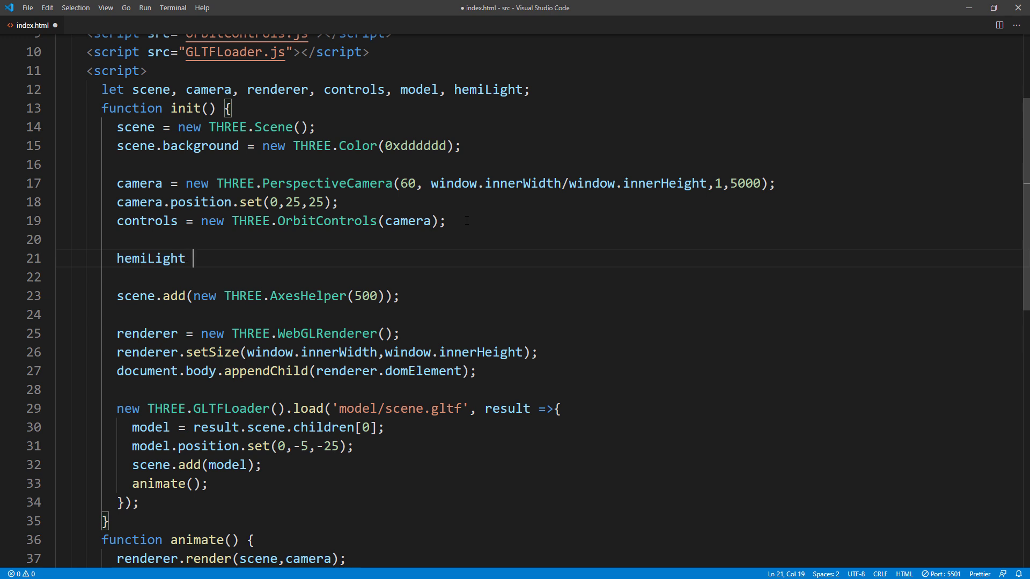
pyautogui.write('= new THREE.')
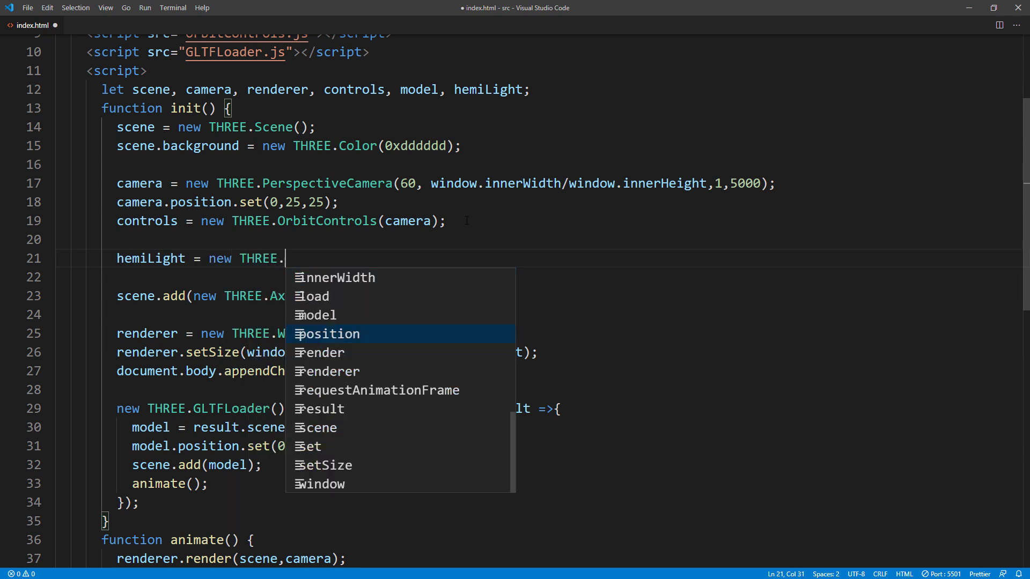
pyautogui.write('HemisphereLig')
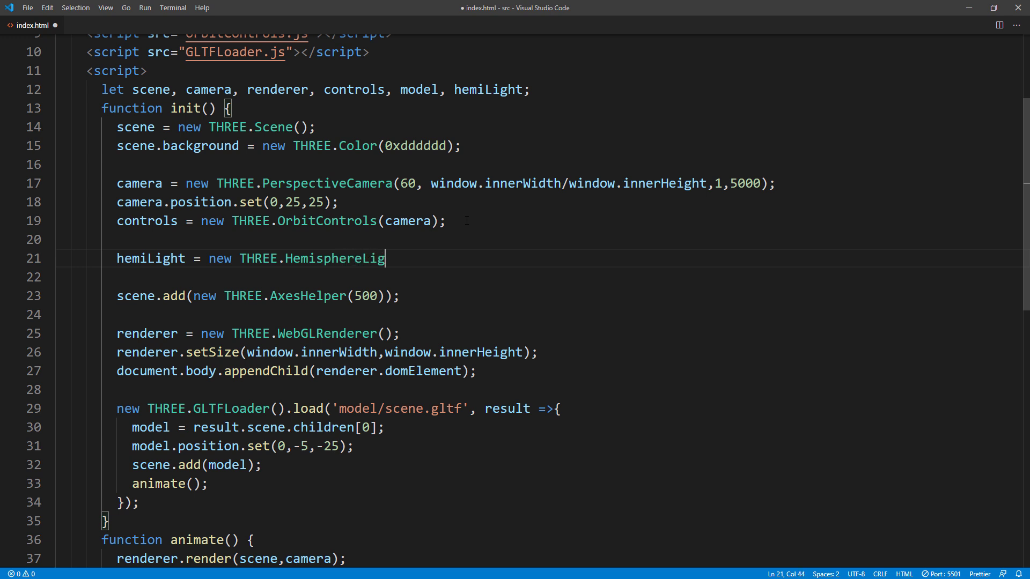
pyautogui.write('ht(0xffeeb1, 0x080820, 4);')
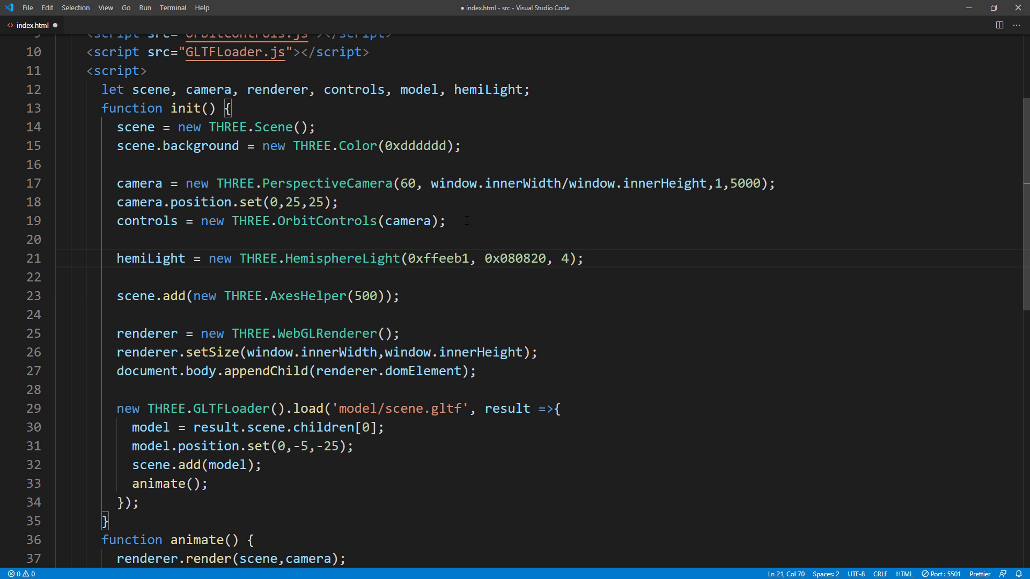
pyautogui.press('Return')
pyautogui.write('scene.add(h')
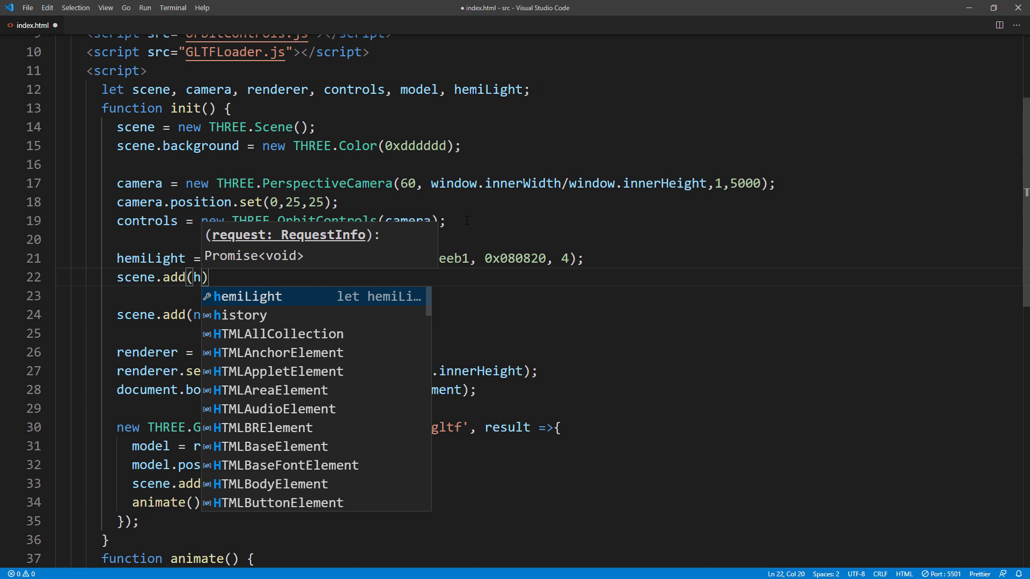
pyautogui.press('Return')
pyautogui.press('End')
pyautogui.write(';')
pyautogui.hotkey('ctrl', 's')
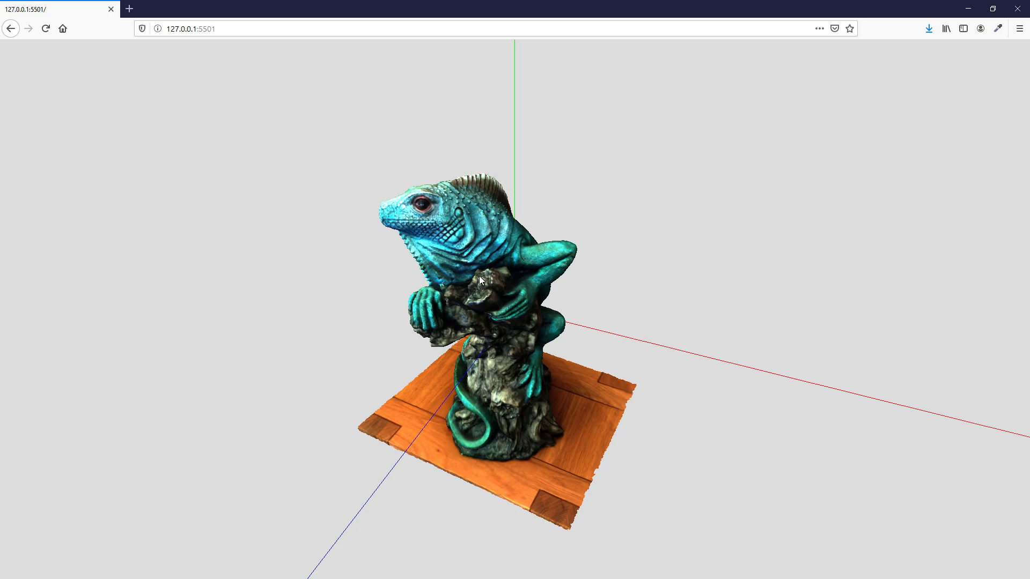
# Orbit the lit, fully textured iguana on its wooden base in Firefox
pyautogui.moveTo(480, 277)
pyautogui.mouseDown()
pyautogui.moveTo(627, 270)
pyautogui.moveTo(358, 275)
pyautogui.moveTo(626, 270)
pyautogui.mouseUp()
# Set Reinhard tone mapping with exposure 2.3, then orbit the brighter iguana in Firefox
pyautogui.hotkey('alt', 'Tab')
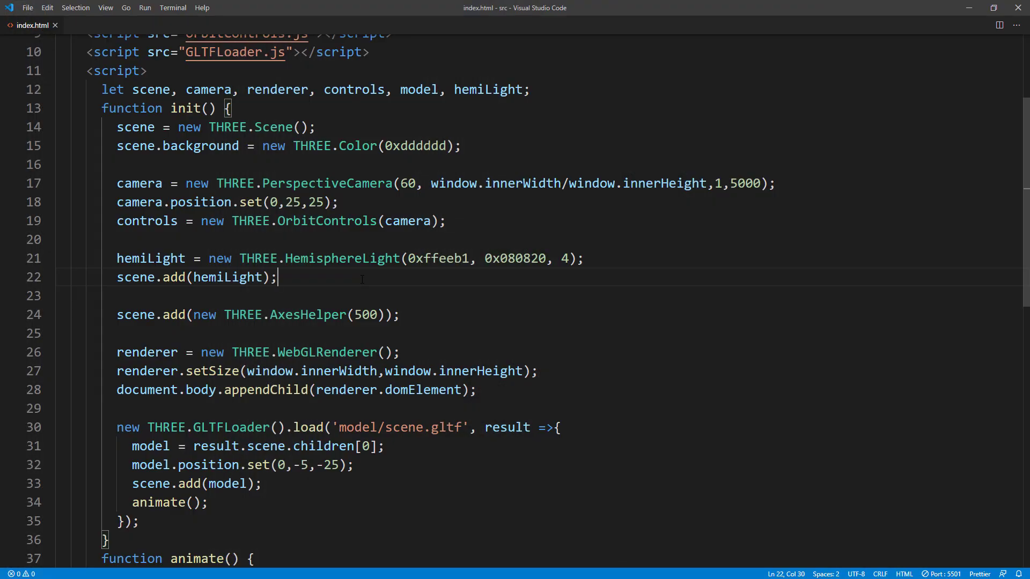
pyautogui.press('Return')
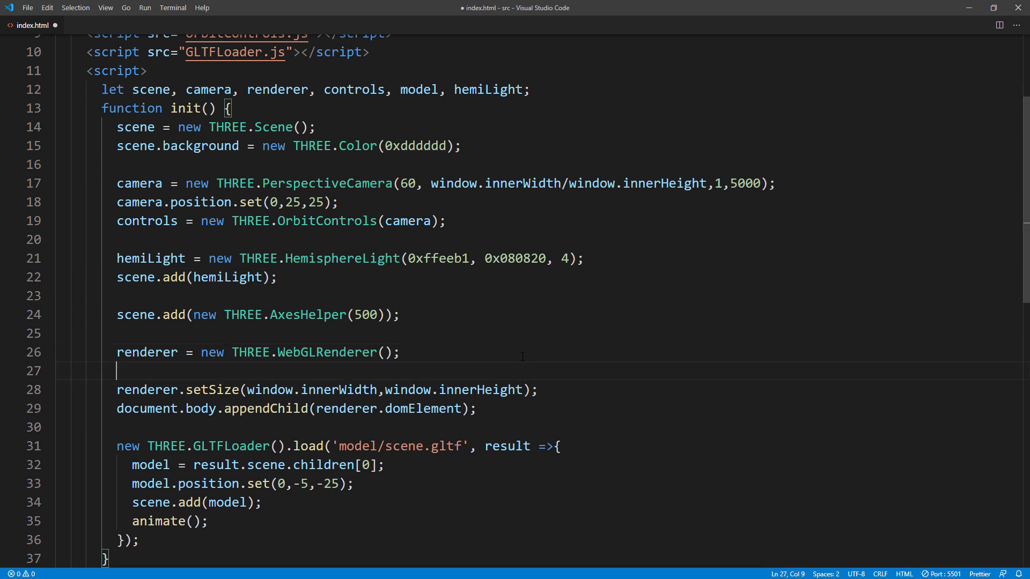
pyautogui.write('ren')
pyautogui.press('Tab')
pyautogui.write('.')
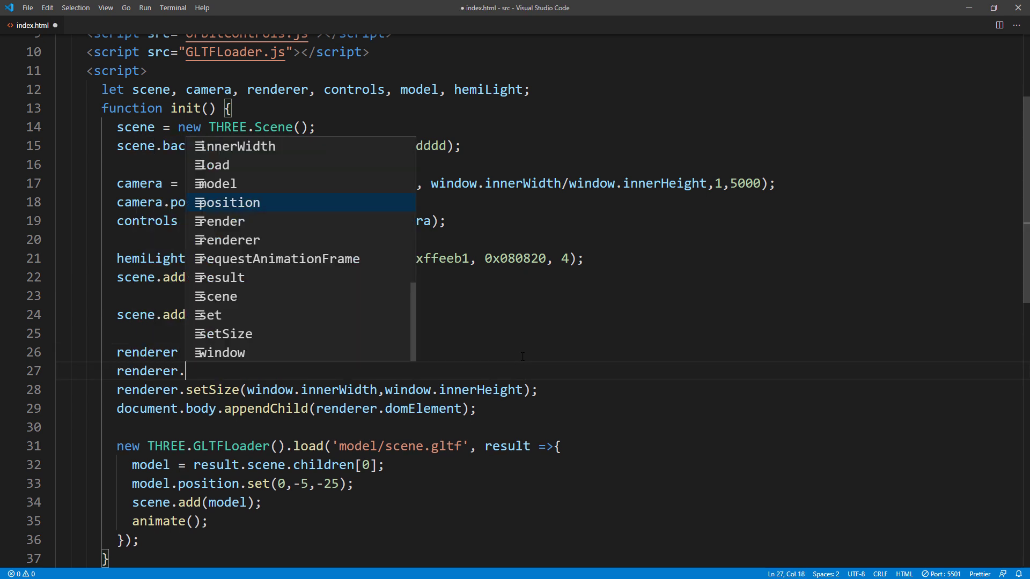
pyautogui.write('toneMa')
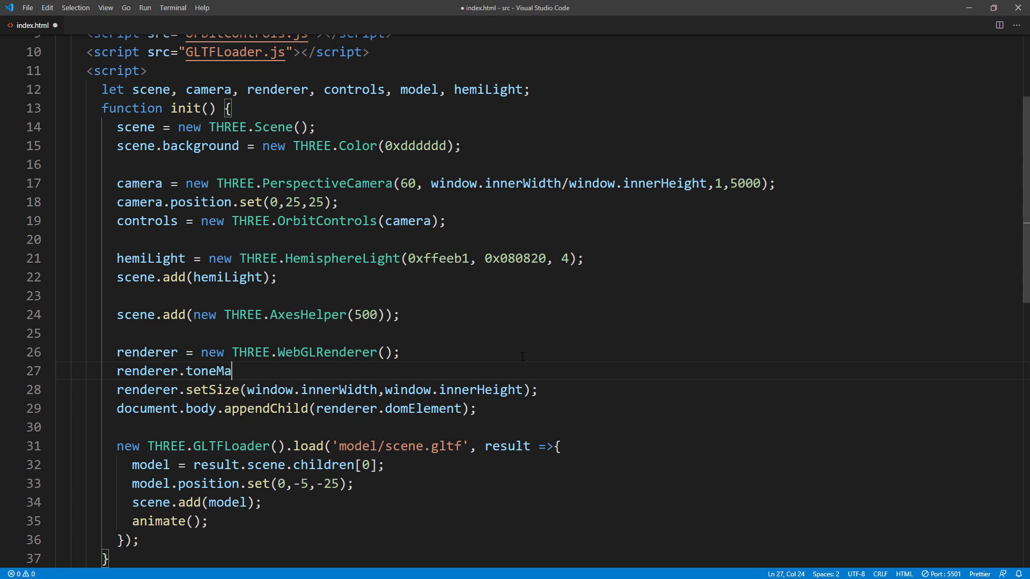
pyautogui.write('pping = TH')
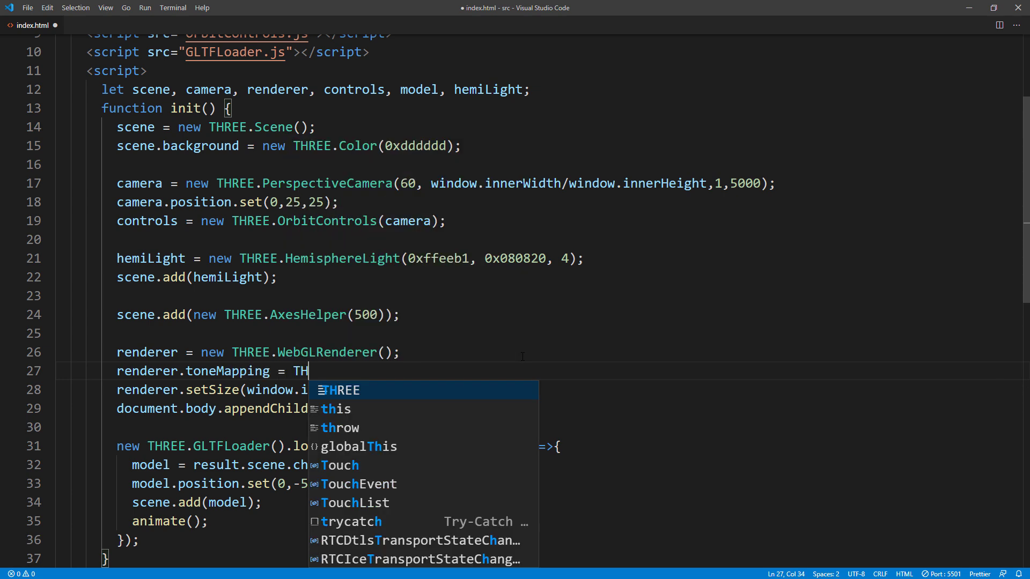
pyautogui.write('REE.')
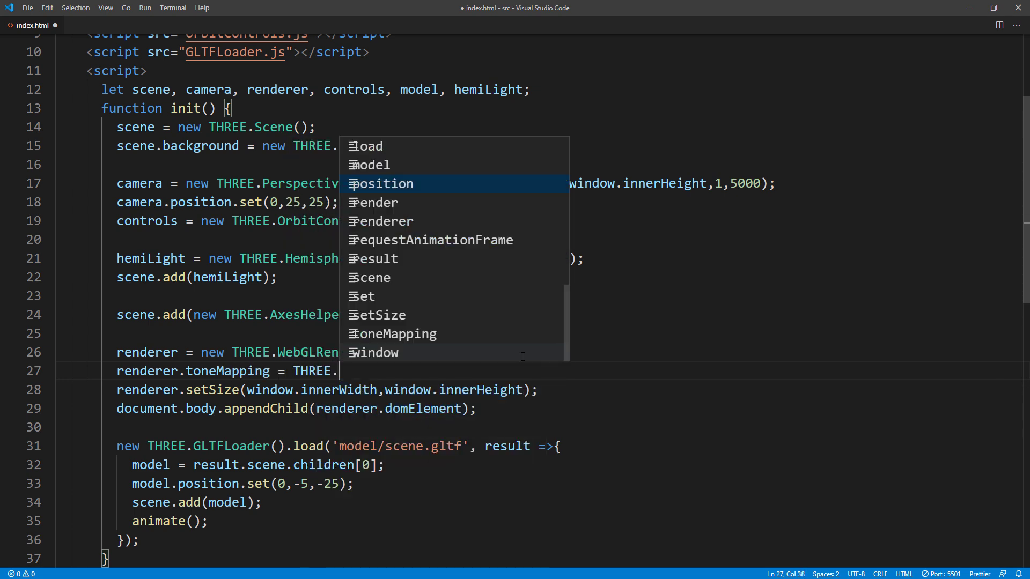
pyautogui.write('Reinhard')
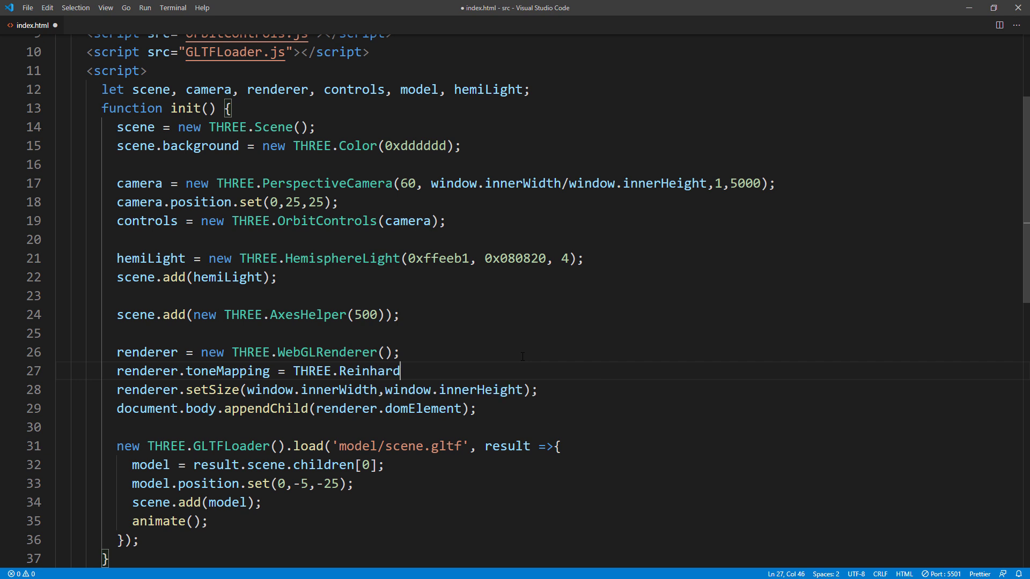
pyautogui.write('ToneMapping')
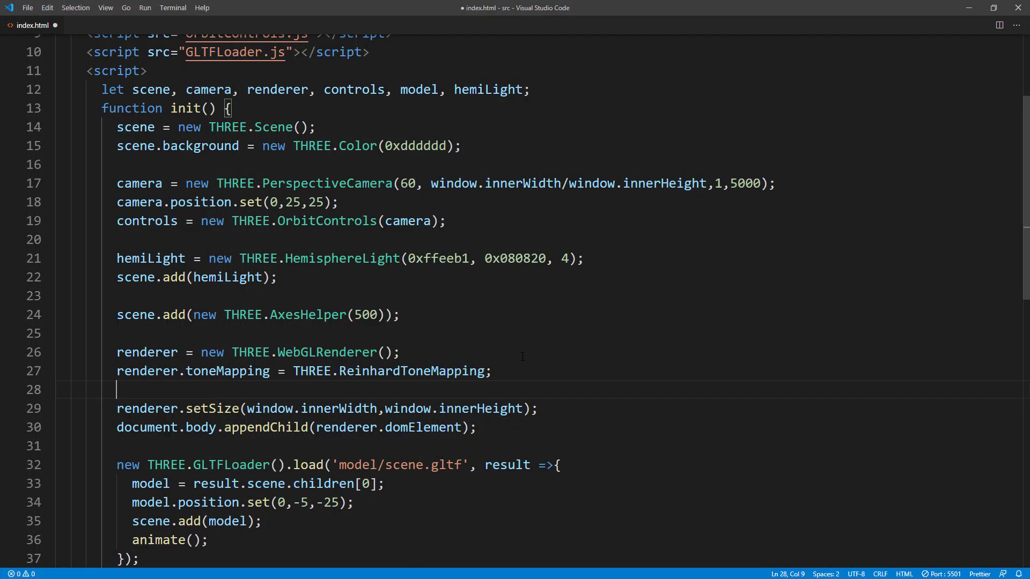
pyautogui.write('ren')
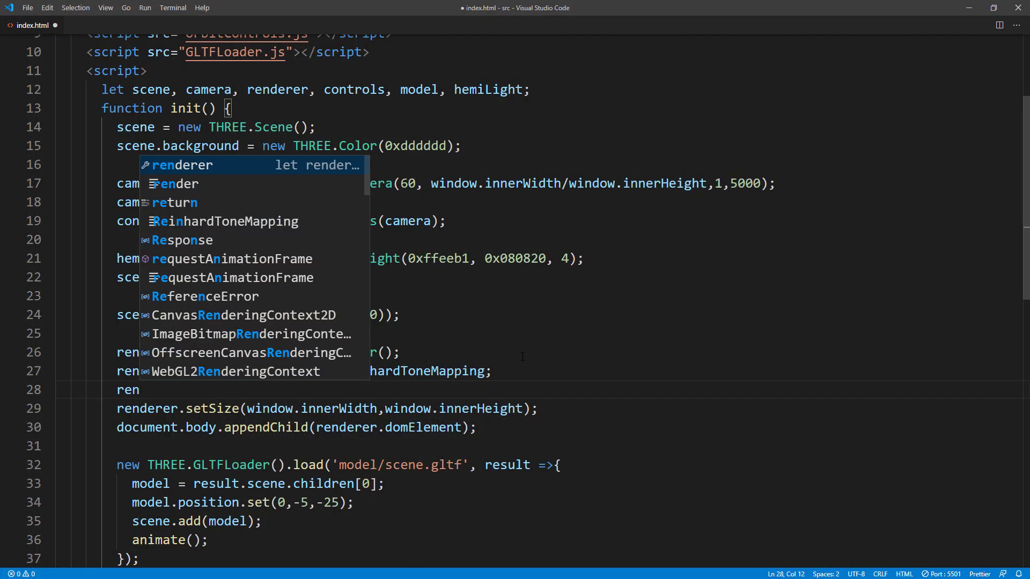
pyautogui.press('Return')
pyautogui.write('.ton')
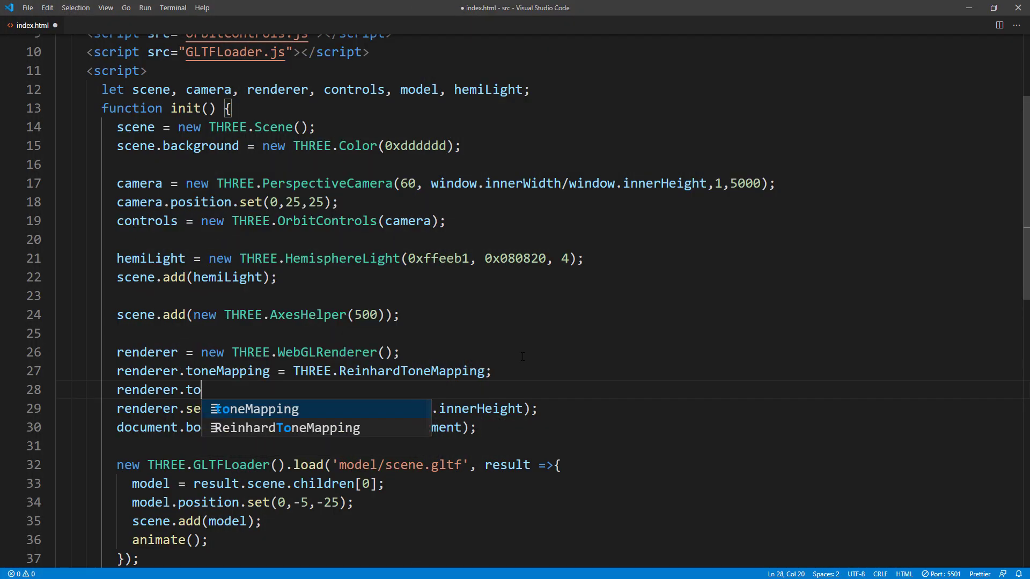
pyautogui.write('eMappingEx')
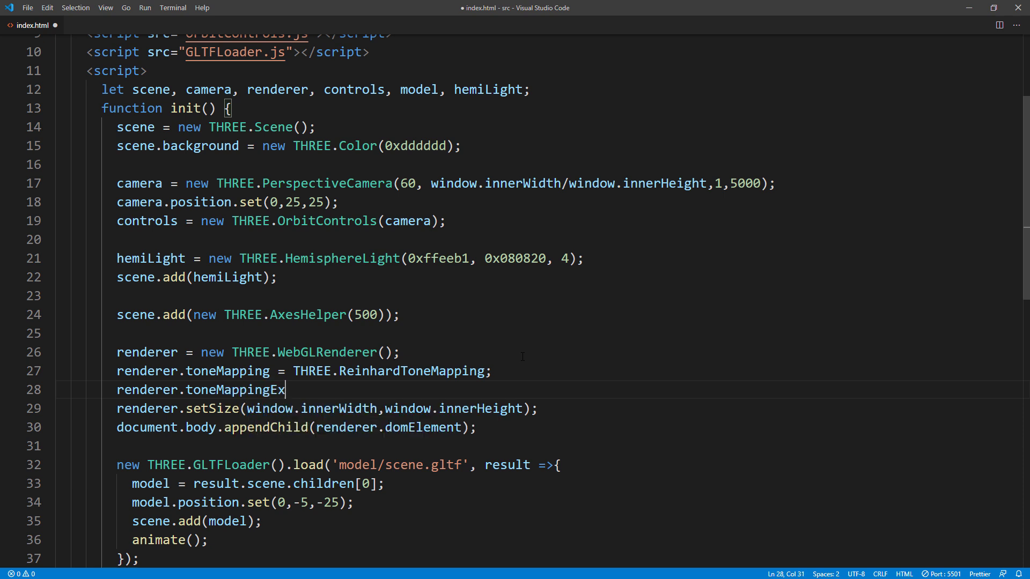
pyautogui.write(' =')
pyautogui.press('Escape')
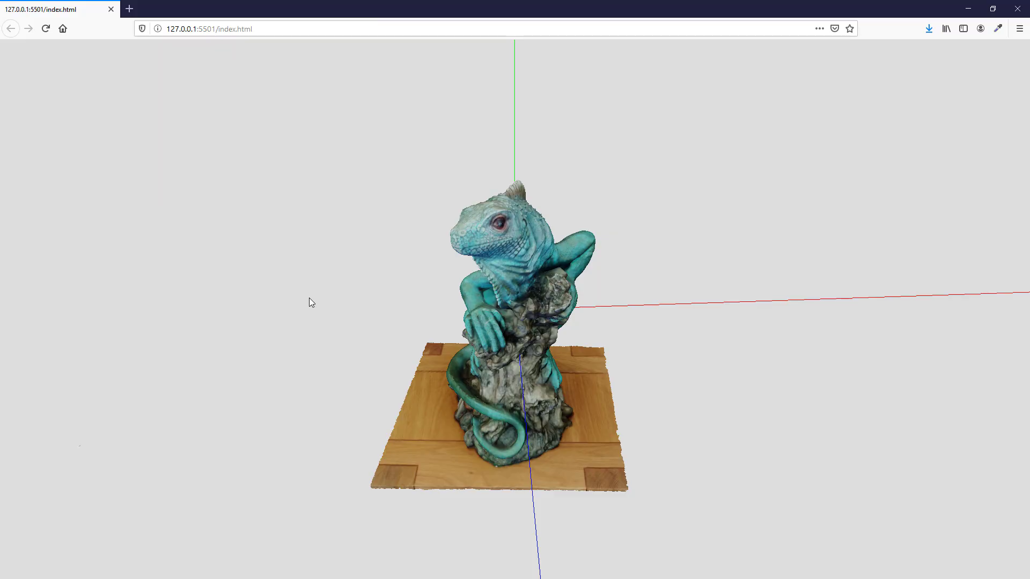
pyautogui.moveTo(309, 299); pyautogui.dragTo(459, 298)
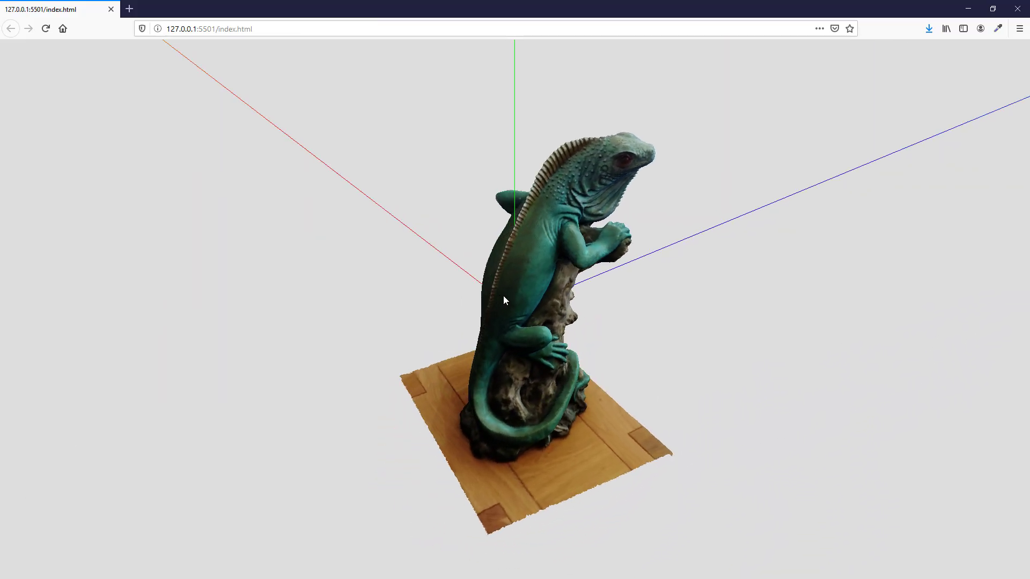
pyautogui.moveTo(511, 300)
pyautogui.mouseDown()
pyautogui.moveTo(588, 297)
pyautogui.moveTo(383, 305)
pyautogui.mouseUp()
# Create a shadow-casting 0xffa95c SpotLight of intensity 4 and add it to the scene
pyautogui.hotkey('alt', 'Tab')
pyautogui.write('spotLight;')
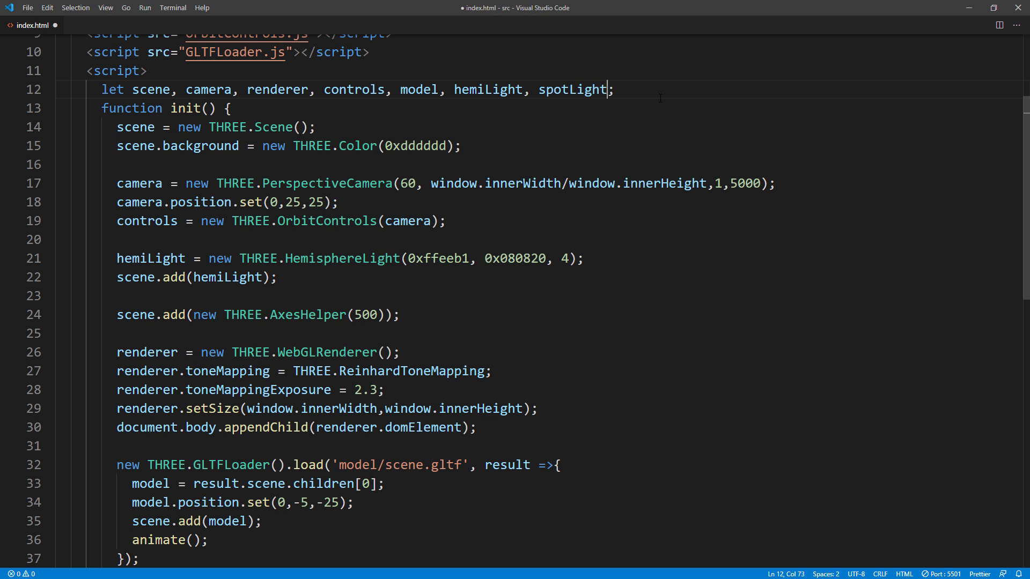
pyautogui.click(337, 278)
pyautogui.press('Return')
pyautogui.press('Return')
pyautogui.write('spotLight = new THREE.SpotLight')
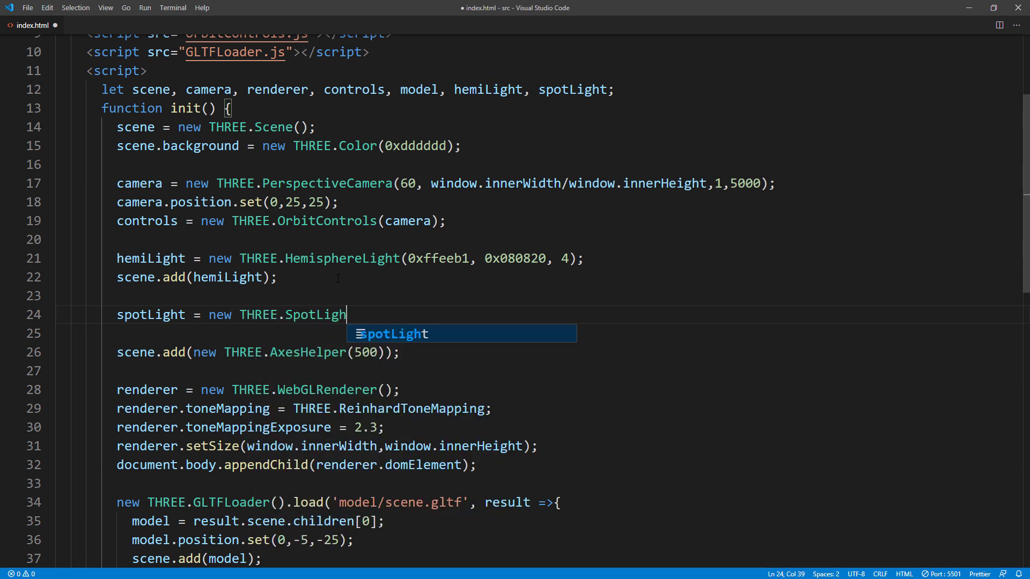
pyautogui.write('(0xffa95c,4);')
pyautogui.press('Return')
pyautogui.write('spo')
pyautogui.press('Tab')
pyautogui.write('.castS')
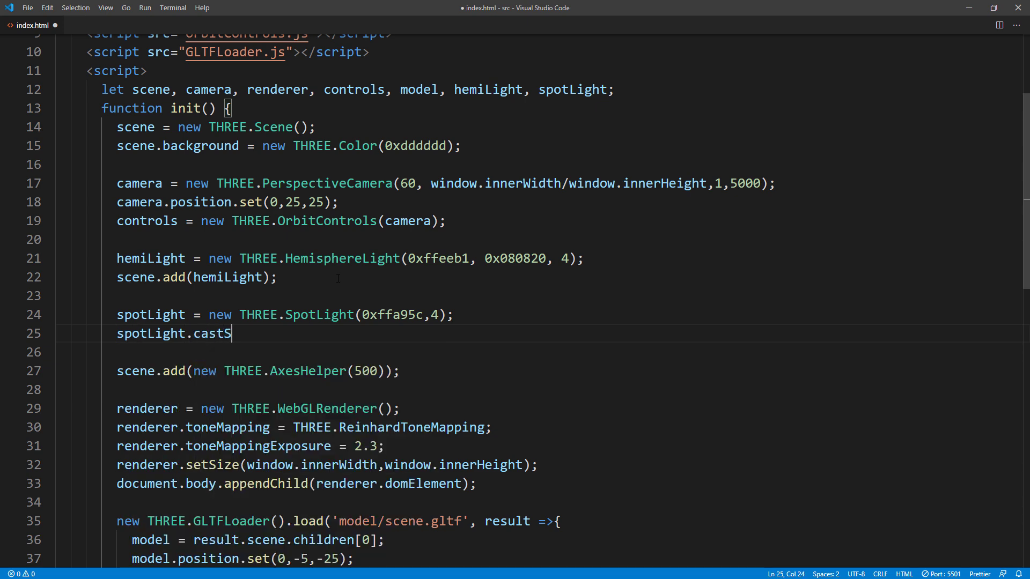
pyautogui.write('hadow = ')
pyautogui.write('true;')
pyautogui.press('Return')
pyautogui.write('sc')
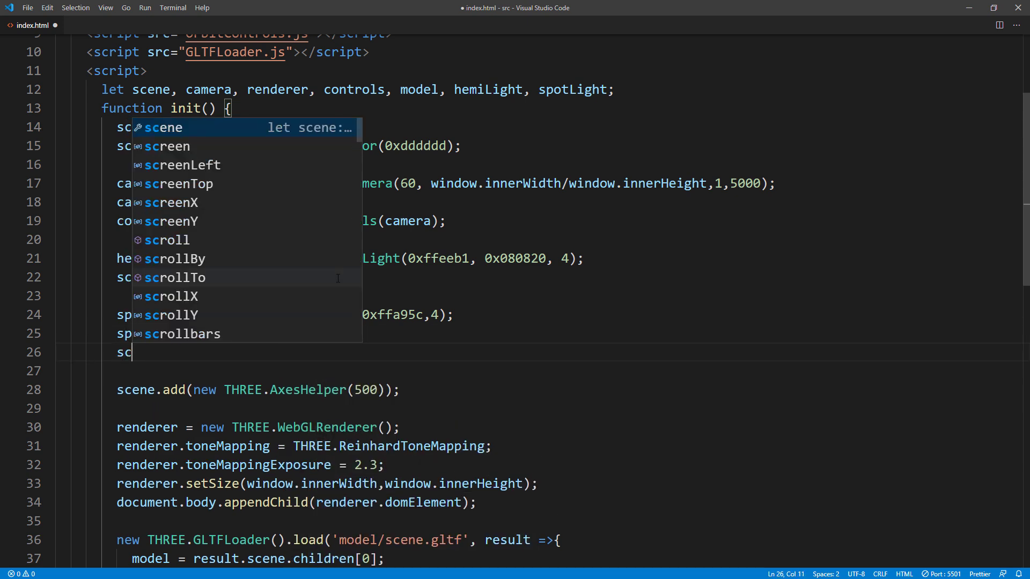
pyautogui.write('ene.add(')
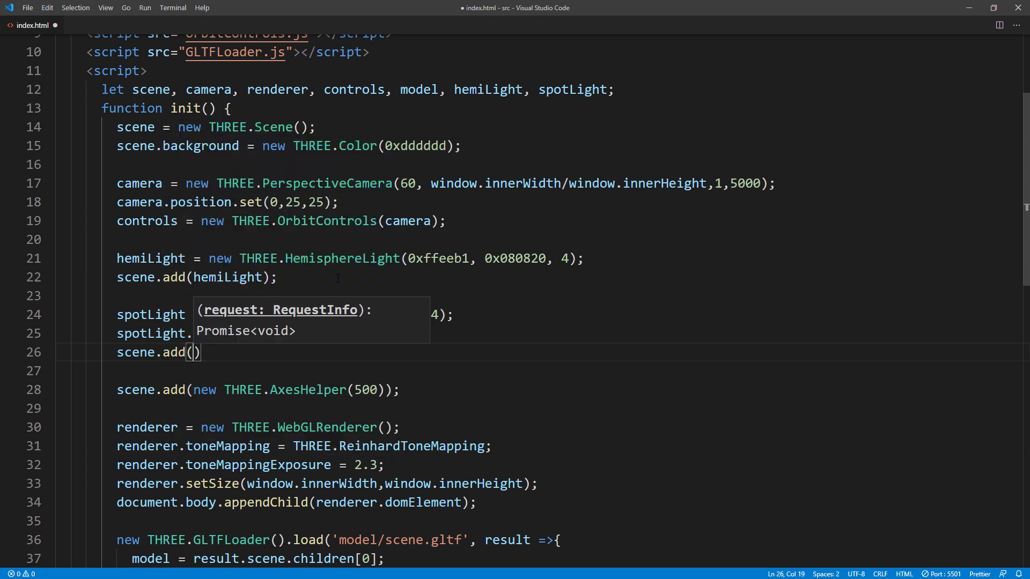
pyautogui.write('spo')
pyautogui.press('Tab')
pyautogui.press('End')
pyautogui.write(';')
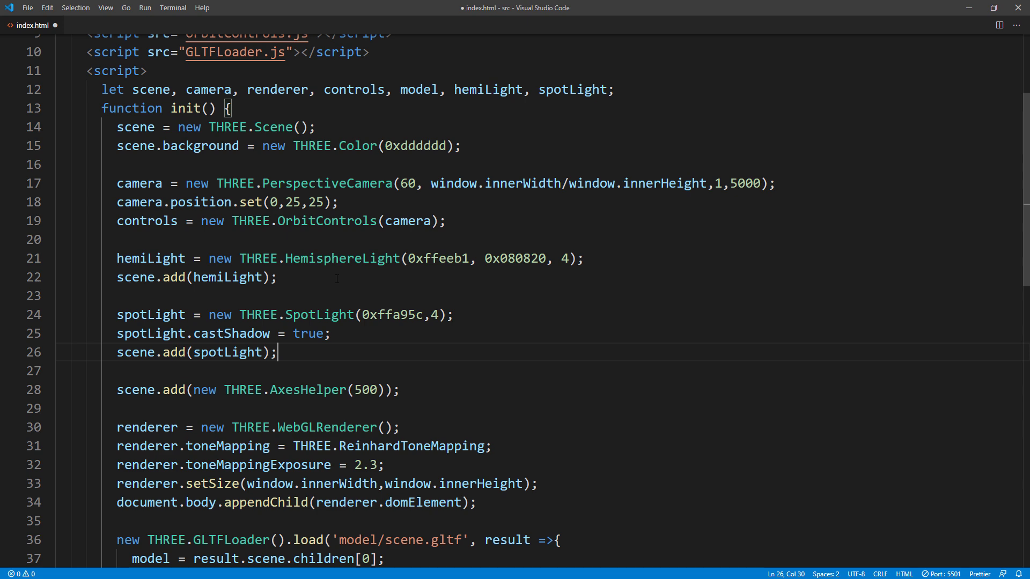
pyautogui.scroll(-2, 336, 278)
pyautogui.scroll(-1, 337, 278)
pyautogui.scroll(-2, 336, 278)
pyautogui.scroll(-3, 327, 277)
pyautogui.scroll(-1, 327, 277)
# In animate(), write spotLight.position.set with camera.position.x + 10 as its first argument
pyautogui.click(359, 153)
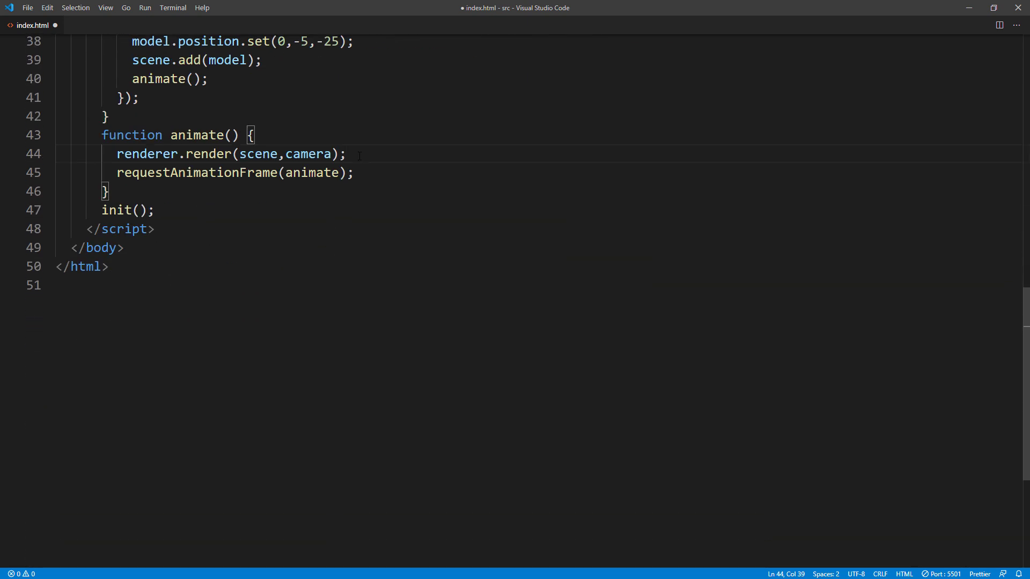
pyautogui.press('Return')
pyautogui.write('spo')
pyautogui.press('Return')
pyautogui.write('.po')
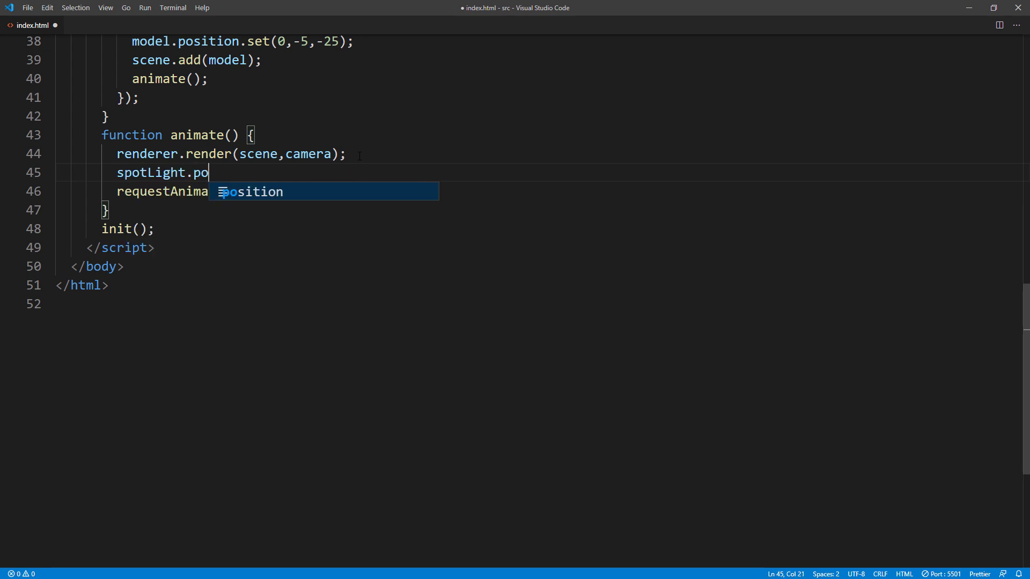
pyautogui.press('Return')
pyautogui.write('.set(')
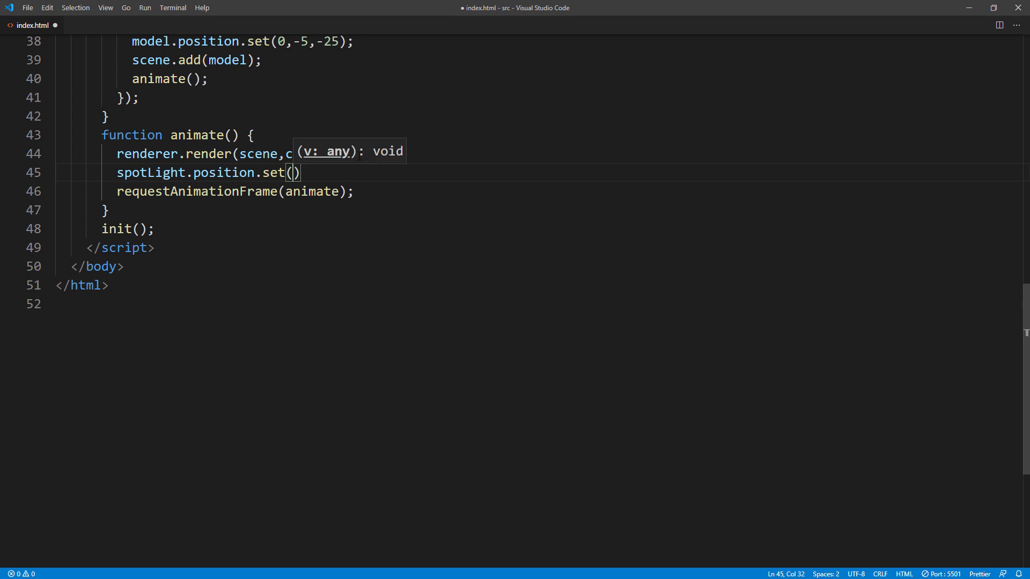
pyautogui.press('Right')
pyautogui.write(';')
pyautogui.press('Left')
pyautogui.press('Left')
pyautogui.press('Return')
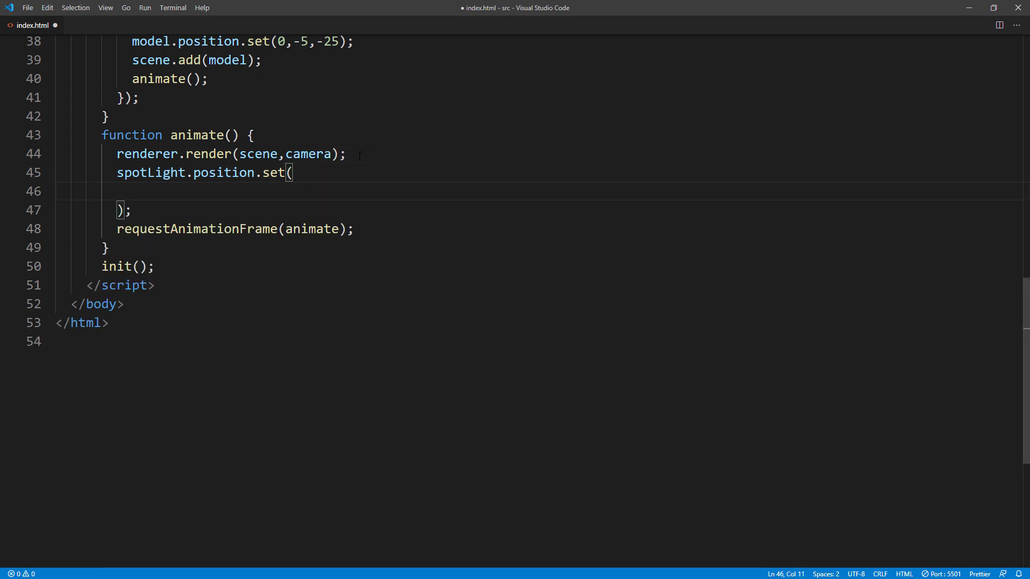
pyautogui.write('camera.pos')
pyautogui.press('Return')
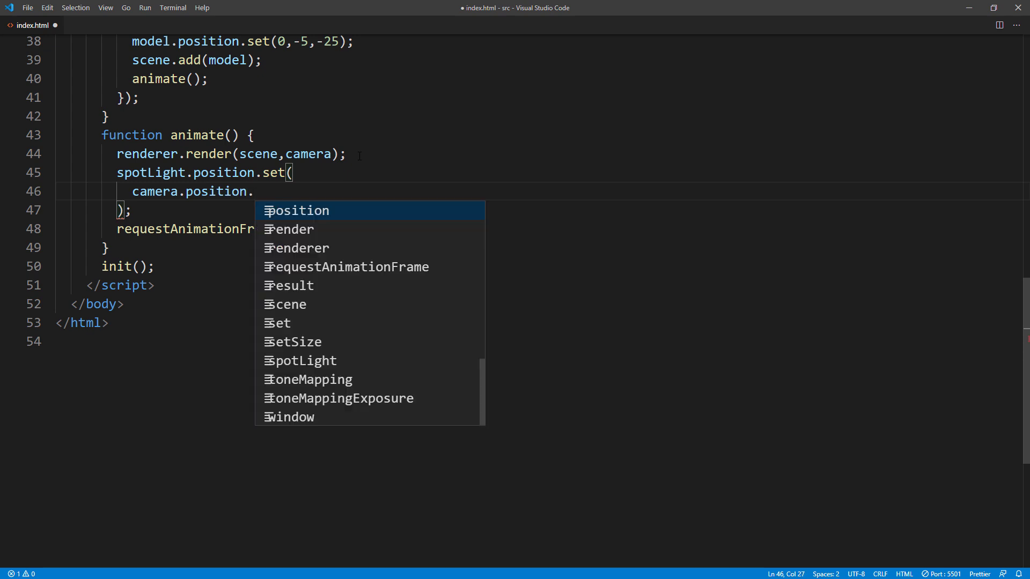
pyautogui.write('x + ')
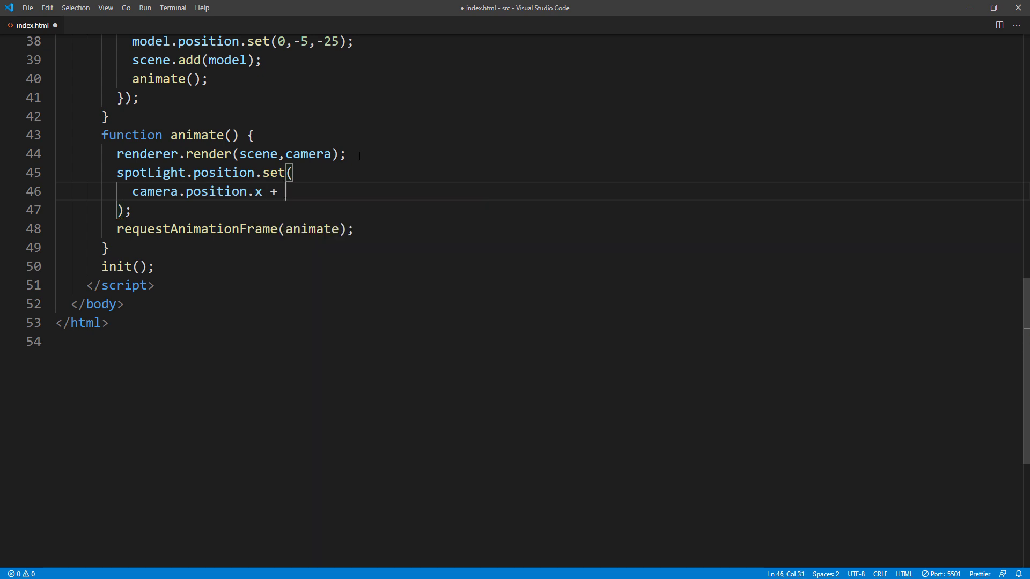
pyautogui.write('10,')
# Duplicate the offset into camera.position.y + 10 and camera.position.z + 10, then save
pyautogui.moveTo(132, 191); pyautogui.dragTo(314, 191)
pyautogui.hotkey('ctrl', 'c')
pyautogui.click(323, 190)
pyautogui.press('Return')
pyautogui.hotkey('ctrl', 'v')
pyautogui.press('Return')
pyautogui.hotkey('ctrl', 'v')
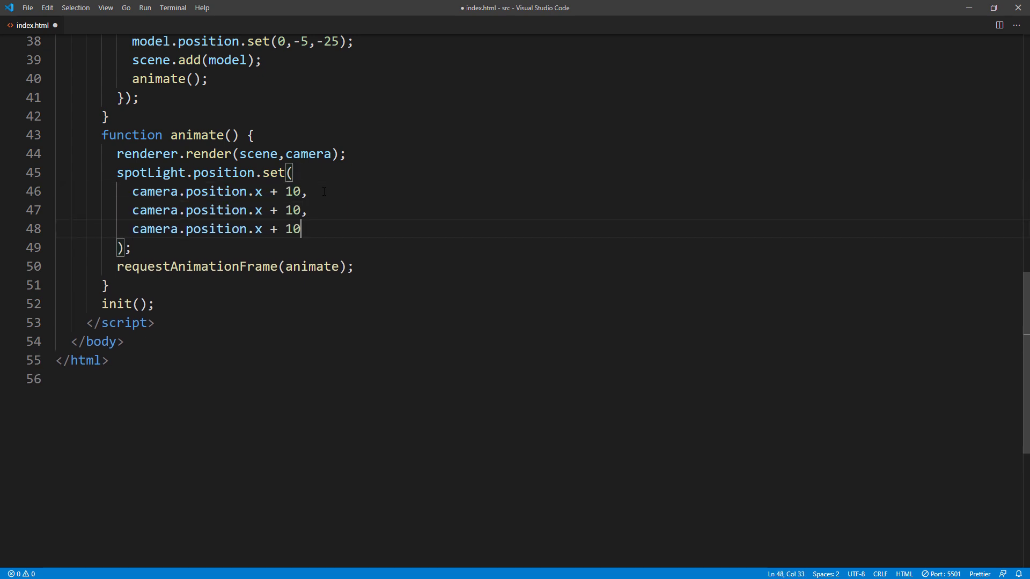
pyautogui.click(268, 210)
pyautogui.press('BackSpace')
pyautogui.write('y')
pyautogui.press('BackSpace')
pyautogui.write('z')
pyautogui.hotkey('ctrl', 's')
# Orbit the iguana in Firefox to see the camera-following spotlight on its side and back
pyautogui.hotkey('alt', 'Tab')
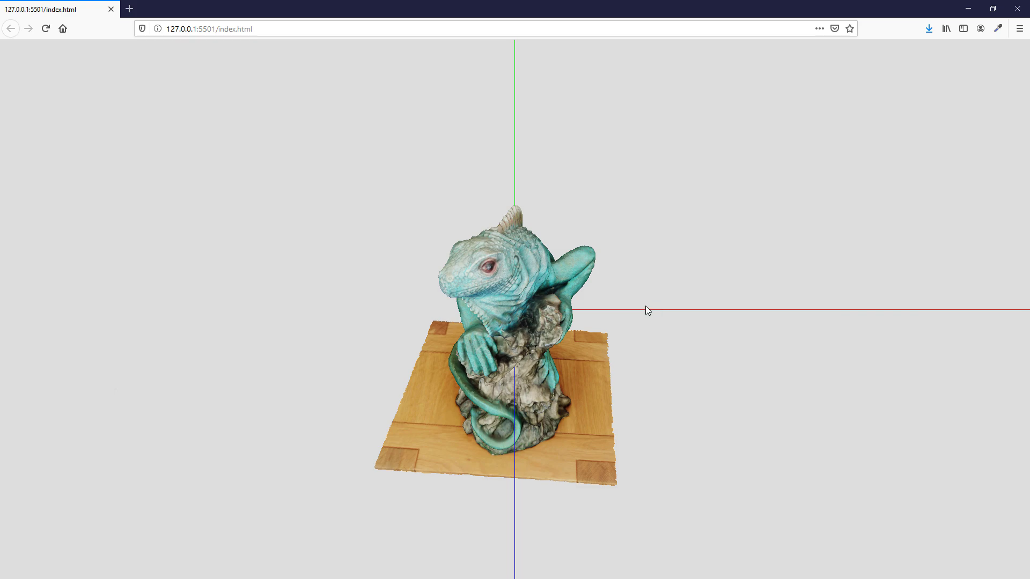
pyautogui.moveTo(527, 285)
pyautogui.mouseDown()
pyautogui.moveTo(677, 258)
pyautogui.moveTo(618, 218)
pyautogui.moveTo(705, 212)
pyautogui.mouseUp()
pyautogui.scroll(2, 608, 214)
pyautogui.scroll(3, 604, 213)
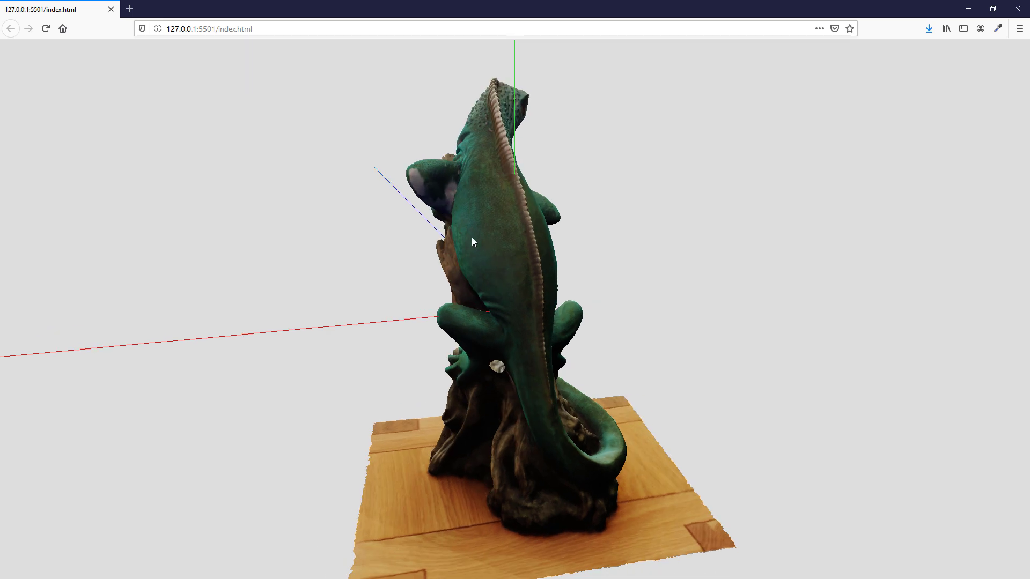
pyautogui.moveTo(467, 239)
pyautogui.mouseDown()
pyautogui.moveTo(579, 243)
pyautogui.moveTo(428, 250)
pyautogui.moveTo(512, 284)
pyautogui.mouseUp()
pyautogui.hotkey('alt', 'Tab')
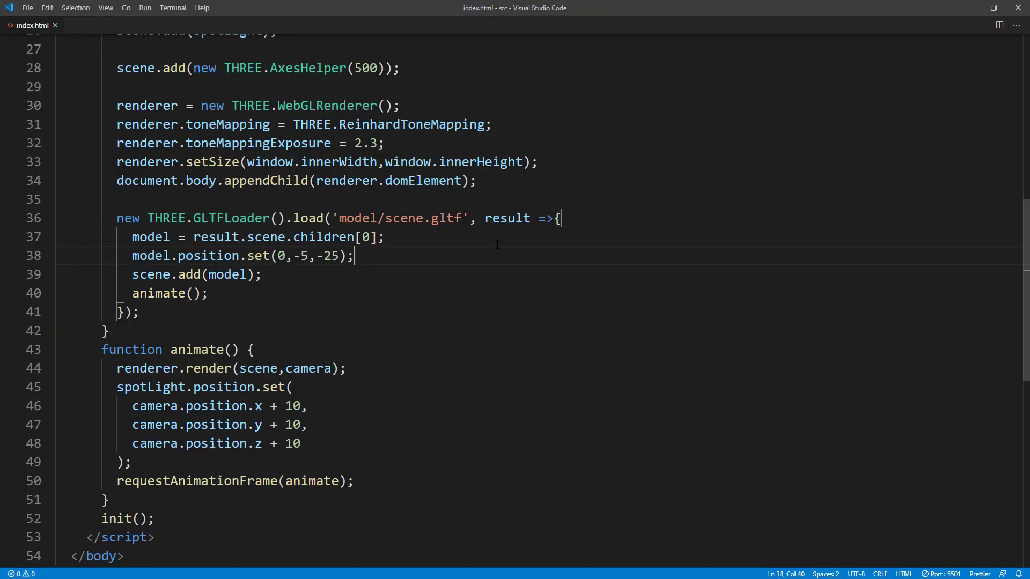
# Traverse the model setting castShadow and receiveShadow true on meshes; begin a renderer shadowMap line
pyautogui.press('Return')
pyautogui.write('mode')
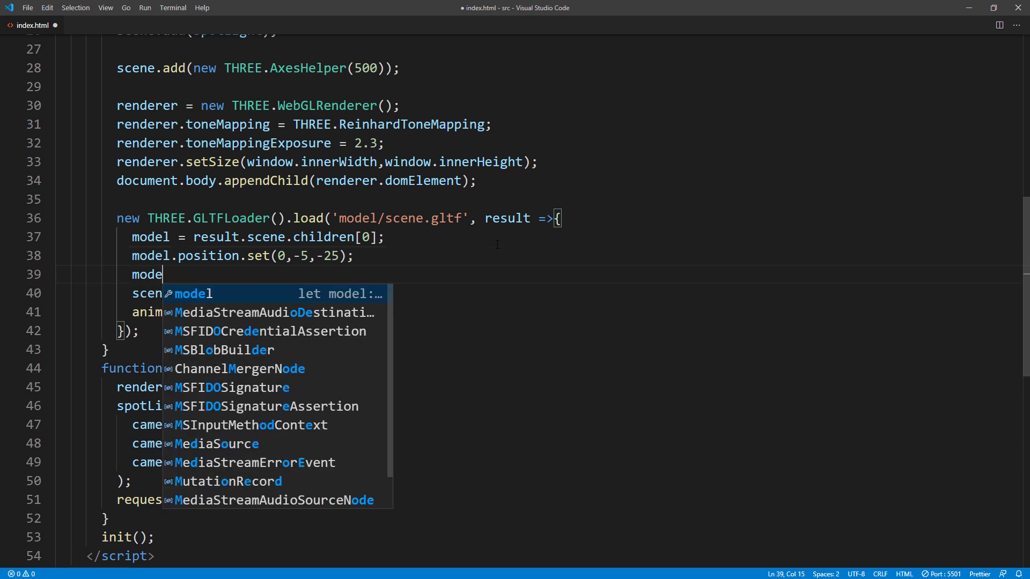
pyautogui.write('l.traver')
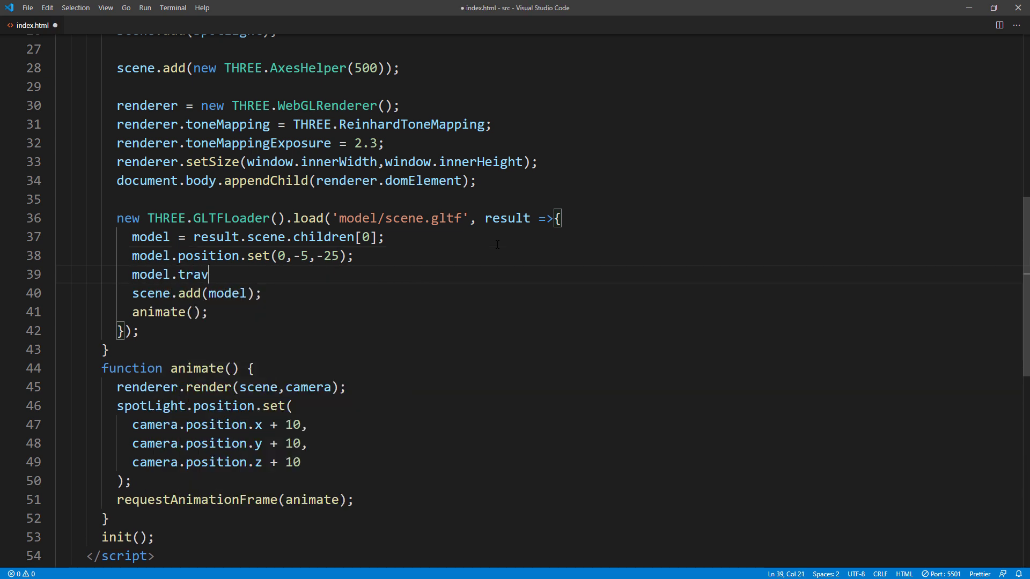
pyautogui.write('se(')
pyautogui.write('n => ')
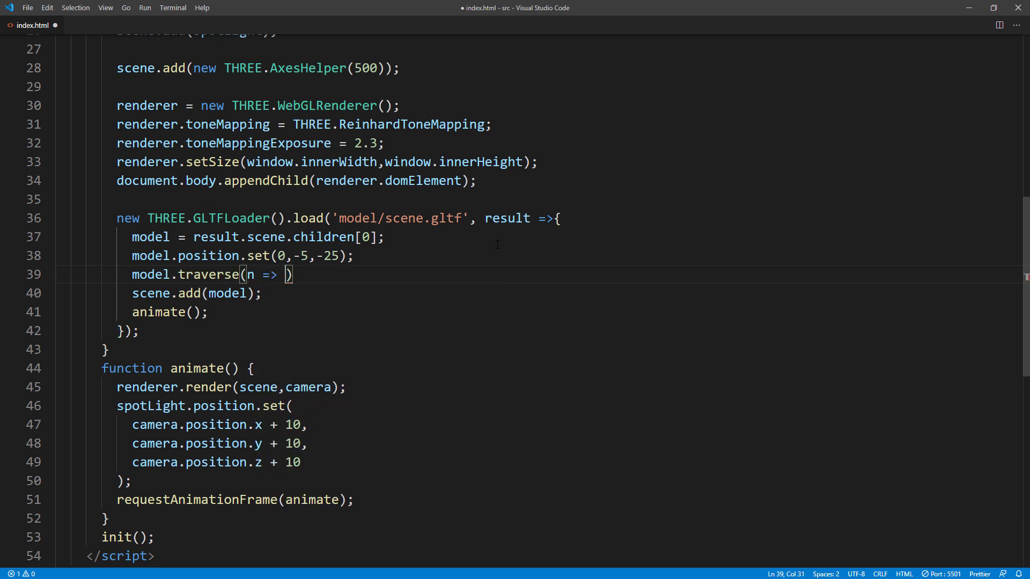
pyautogui.write('{')
pyautogui.press('End')
pyautogui.write(';')
pyautogui.press('Left')
pyautogui.press('Left')
pyautogui.press('Left')
pyautogui.press('Return')
pyautogui.write('if(n.isMesh) {')
pyautogui.press('Return')
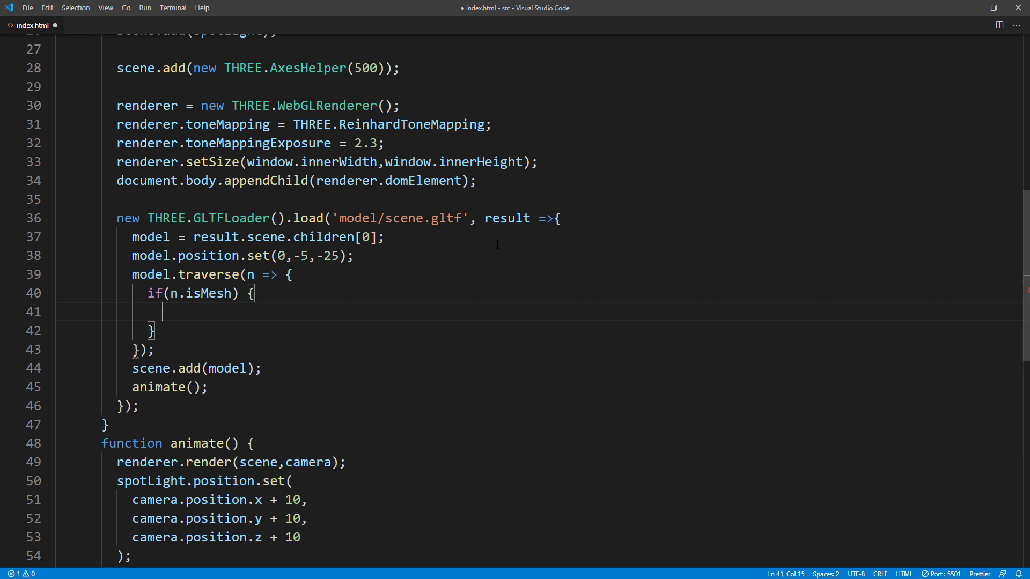
pyautogui.write('n.castShadow ')
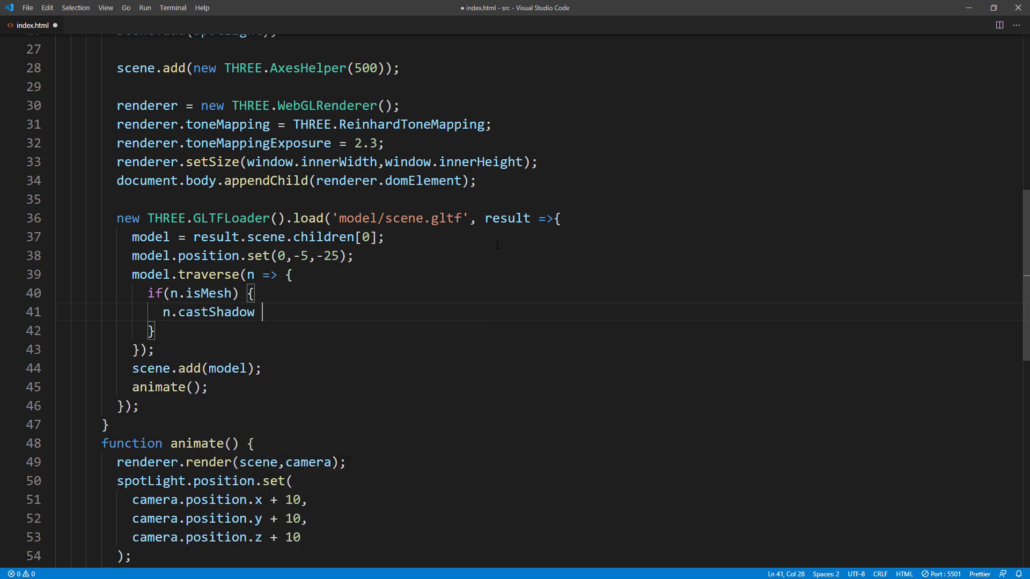
pyautogui.write('= true;')
pyautogui.press('Return')
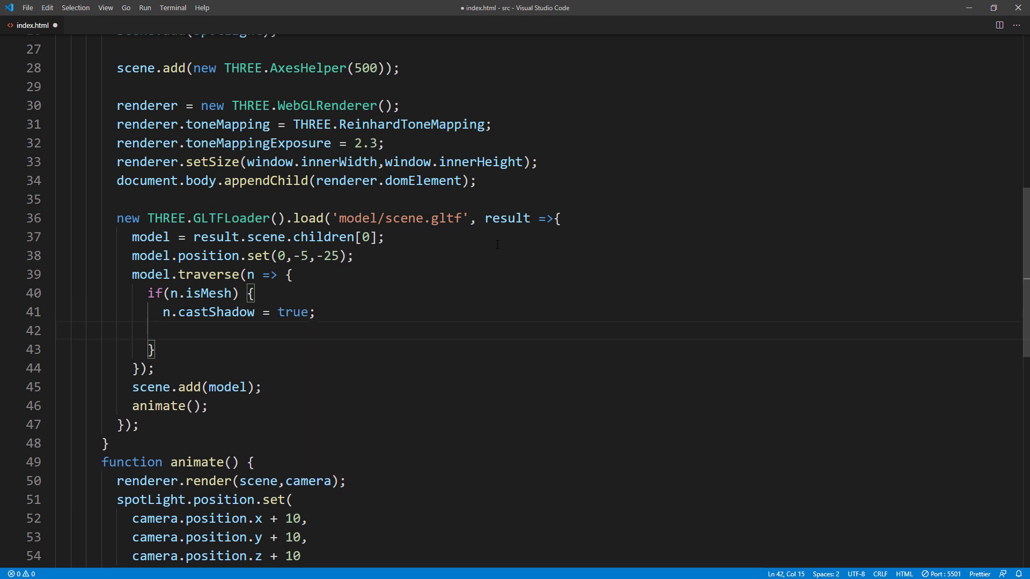
pyautogui.write('n.receiveSh')
pyautogui.write('adow = true;')
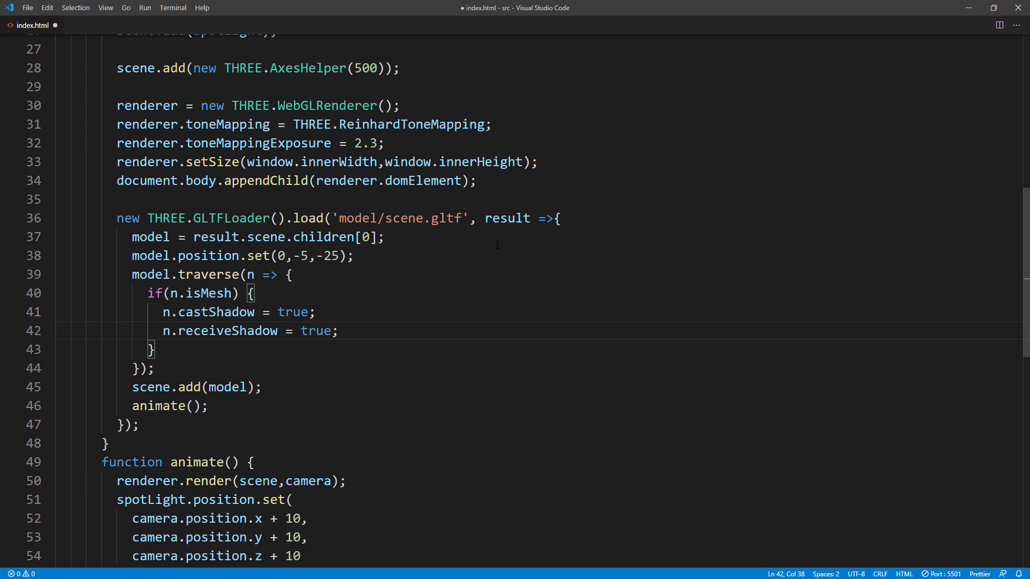
pyautogui.click(441, 138)
pyautogui.press('Return')
pyautogui.write('renderer')
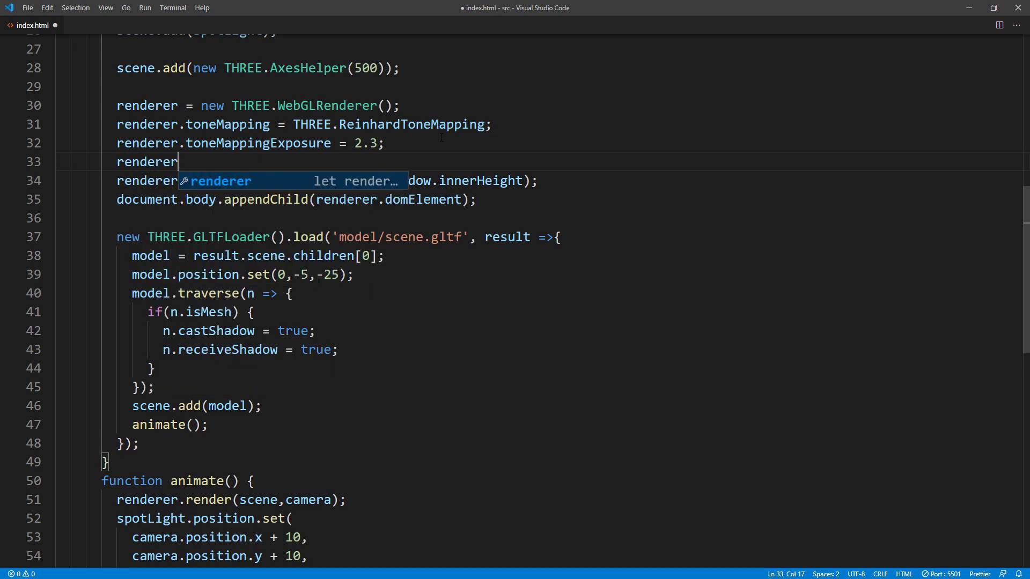
pyautogui.write('.sha')
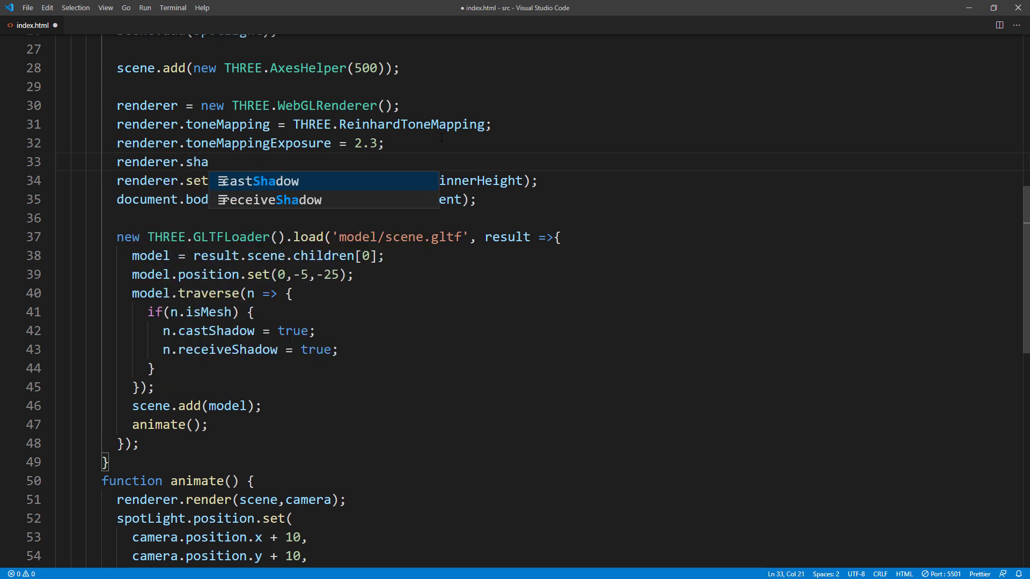
pyautogui.write('dowMap.enabled = true;')
# Save index.html with the renderer's shadow map enabled
pyautogui.hotkey('ctrl', 's')
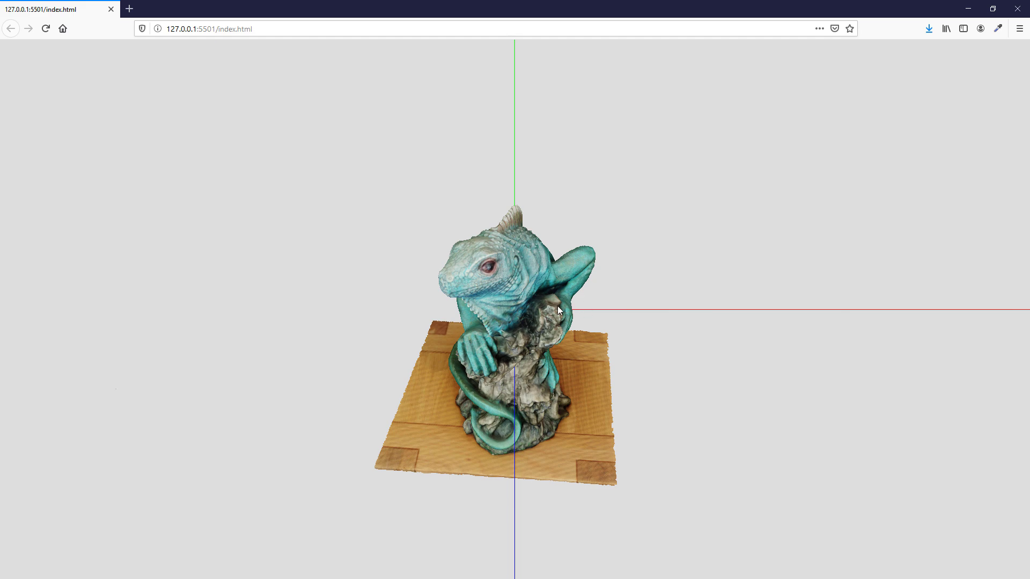
pyautogui.scroll(5, 487, 340)
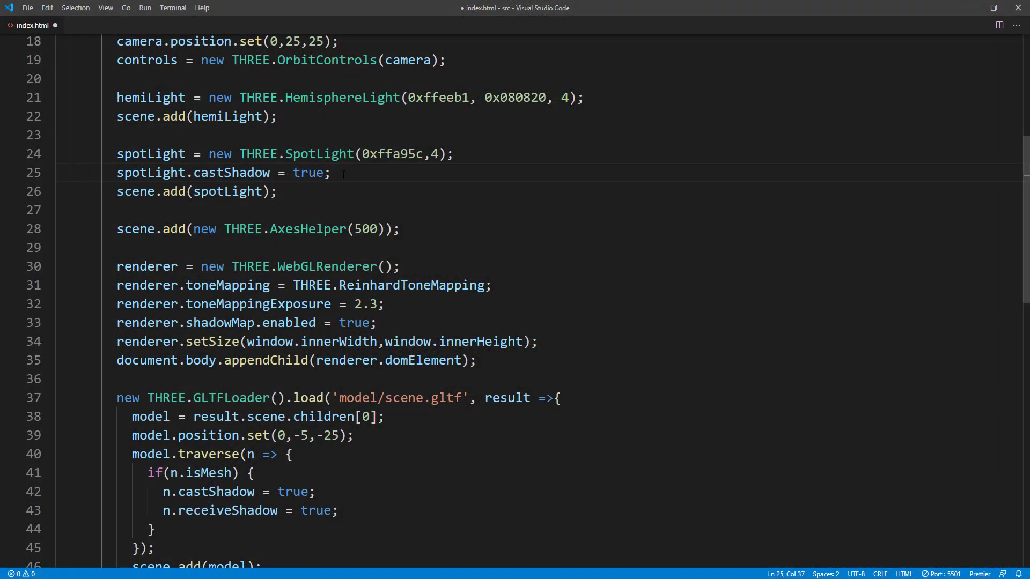
# Set spotLight.shadow.bias to -0.0001 and shadow.mapSize width and height to 1024*4
pyautogui.press('Return')
pyautogui.write('spotLight.shadow.bias = -')
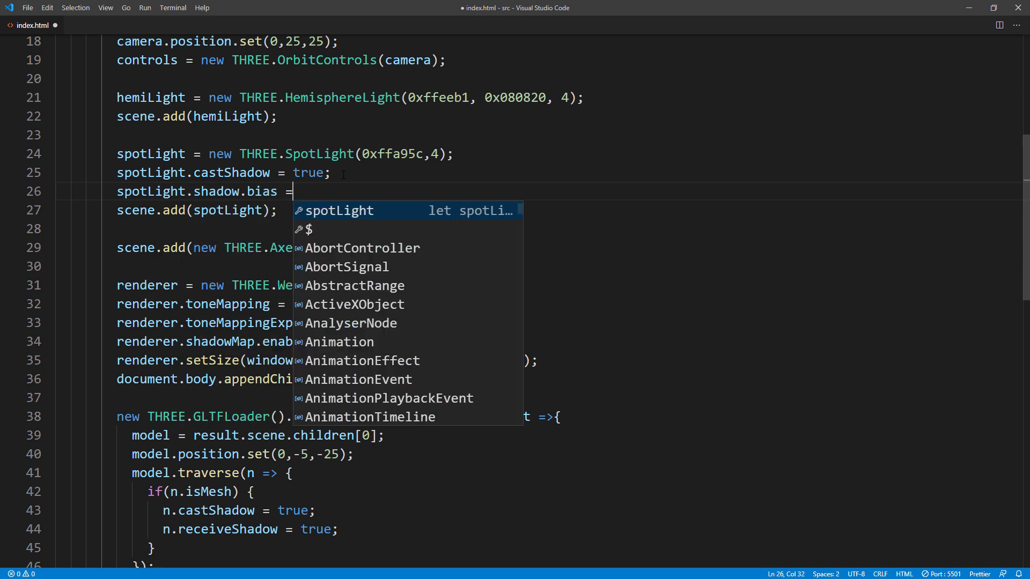
pyautogui.write('0.0001')
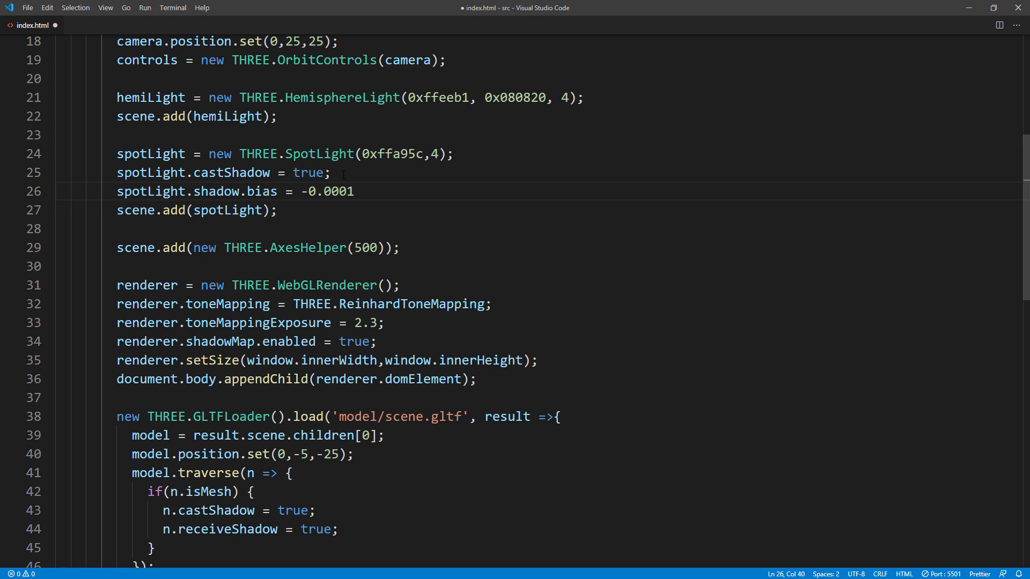
pyautogui.write(';')
pyautogui.press('Return')
pyautogui.write('spotLight.')
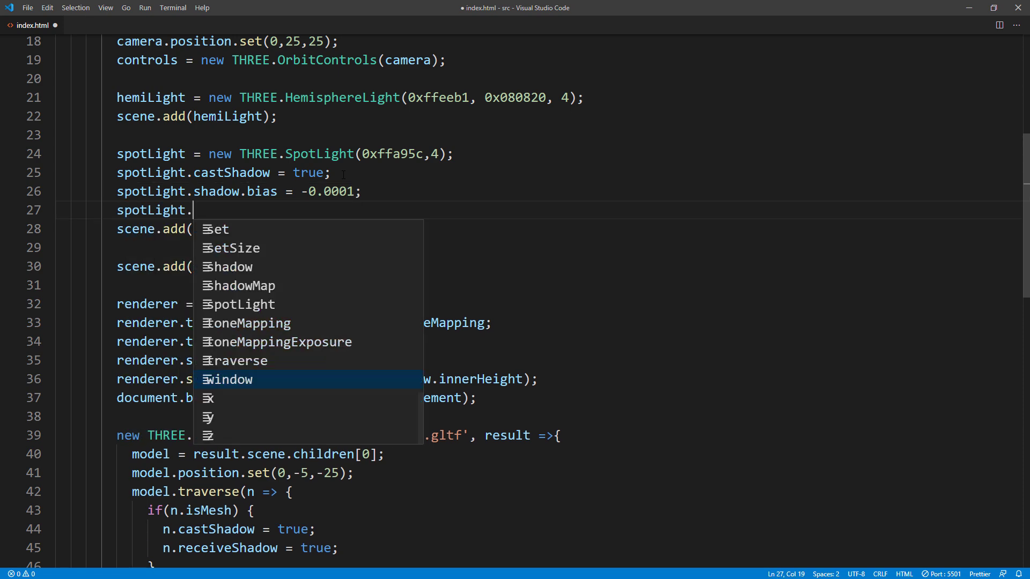
pyautogui.write('s')
pyautogui.press('Tab')
pyautogui.write('.mapSize.width = 1024*4')
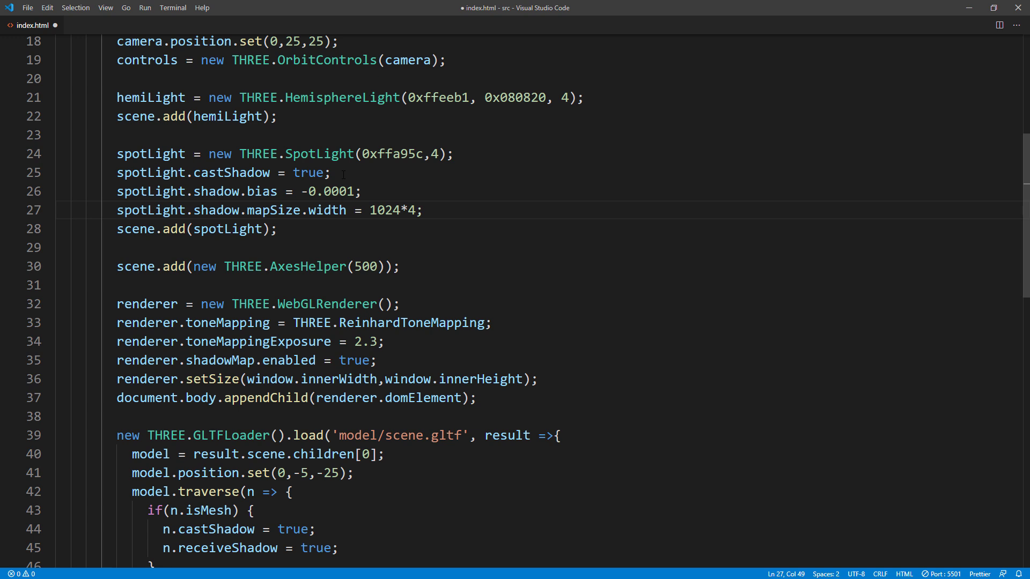
pyautogui.moveTo(422, 210); pyautogui.dragTo(117, 210)
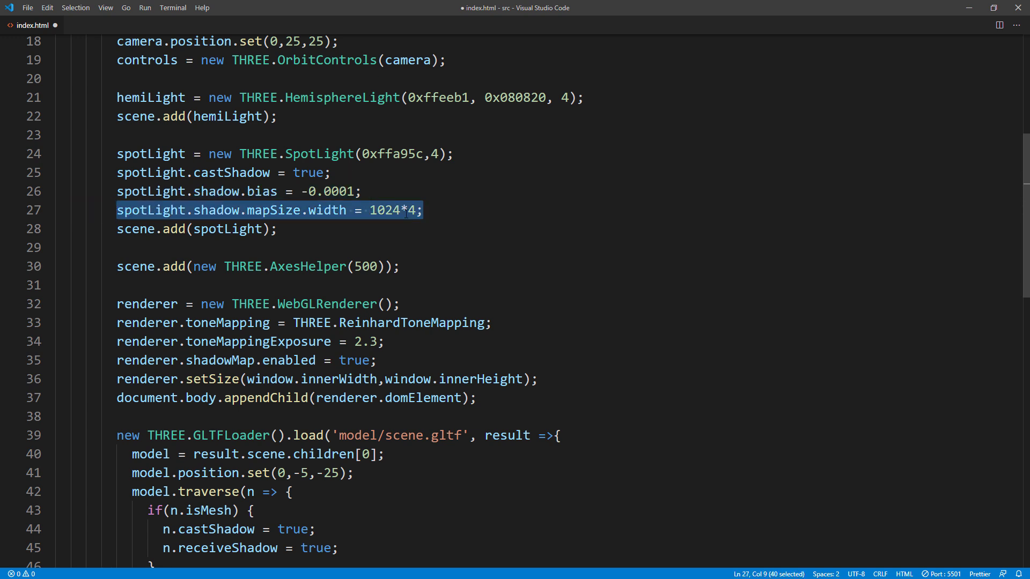
pyautogui.hotkey('ctrl', 'c')
pyautogui.click(422, 210)
pyautogui.press('Return')
pyautogui.hotkey('ctrl', 'v')
pyautogui.doubleClick(326, 228)
pyautogui.write('height')
pyautogui.press('End')
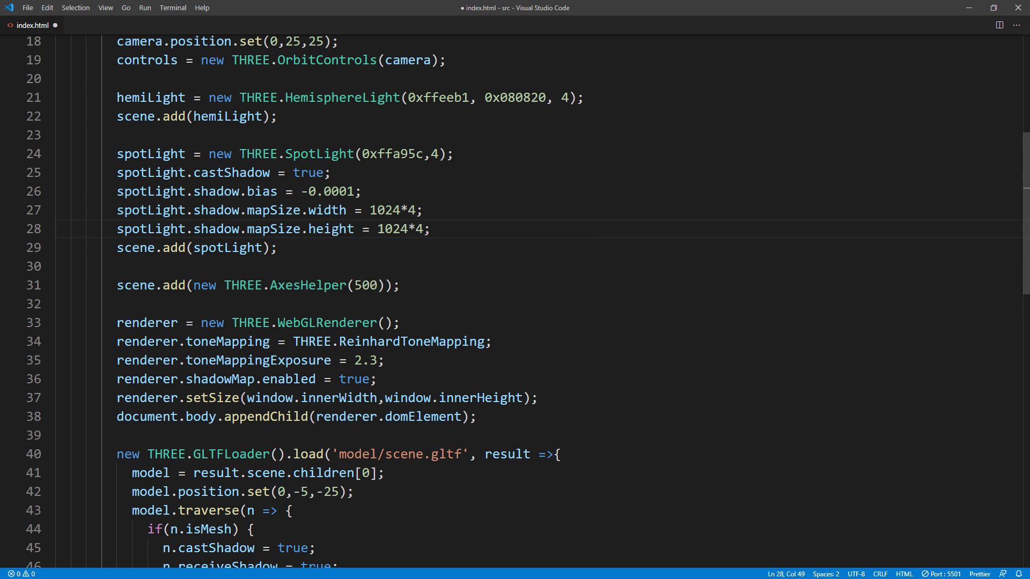
pyautogui.scroll(-1, 331, 232)
pyautogui.scroll(-2, 331, 231)
pyautogui.scroll(-3, 330, 231)
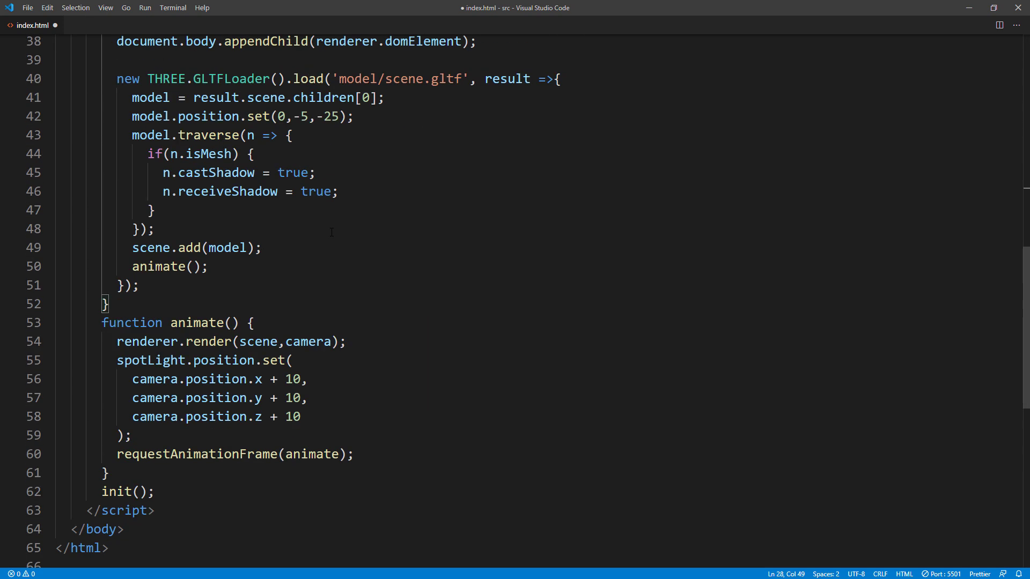
# Set n.material.map.anisotropy to 16 for textured meshes, save, and orbit the iguana in Firefox
pyautogui.click(342, 193)
pyautogui.press('Return')
pyautogui.write('if(n.material.map) n.material.map.anisotropy ')
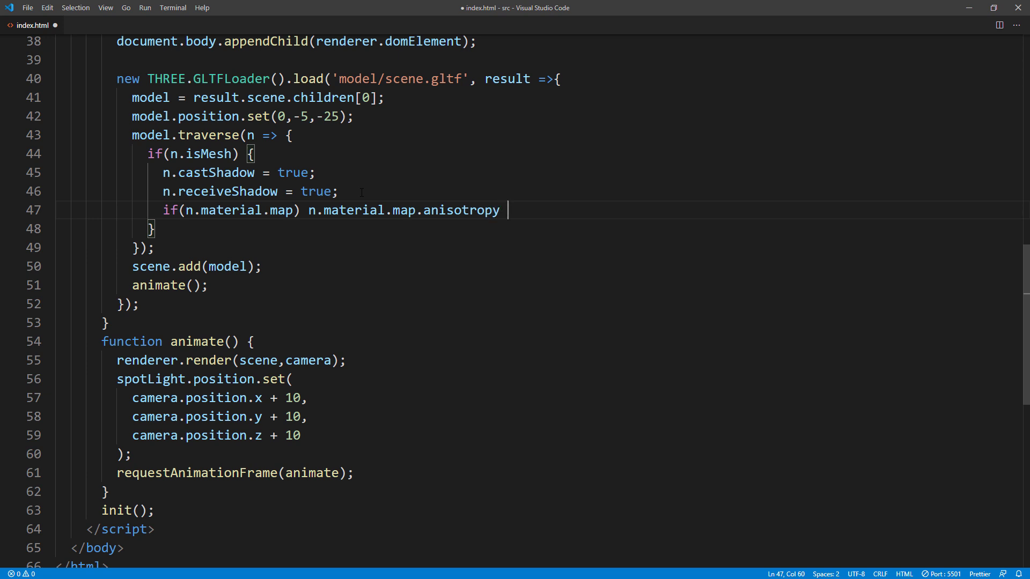
pyautogui.write('= 16;')
pyautogui.hotkey('ctrl', 's')
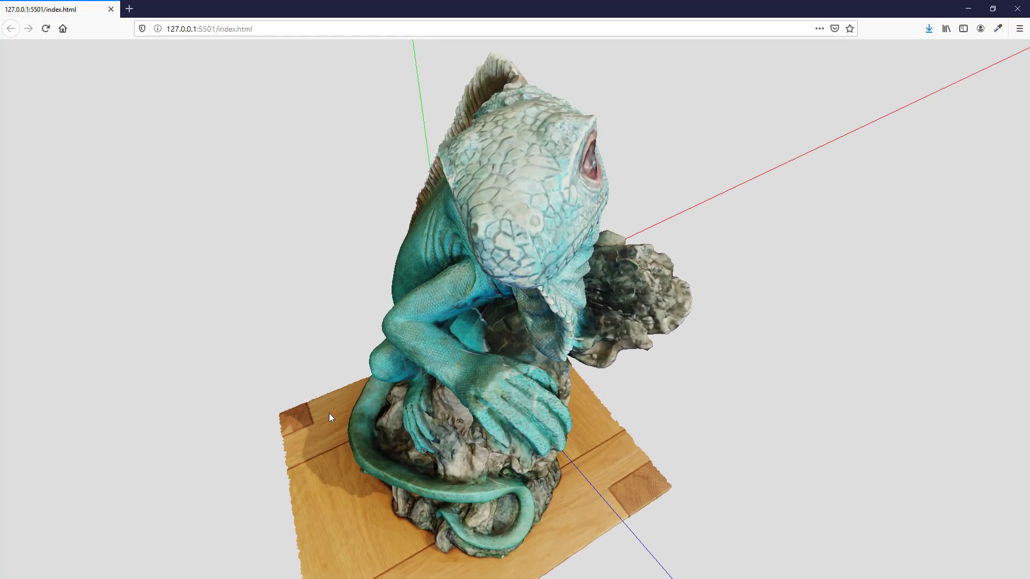
pyautogui.moveTo(394, 415); pyautogui.dragTo(437, 412)
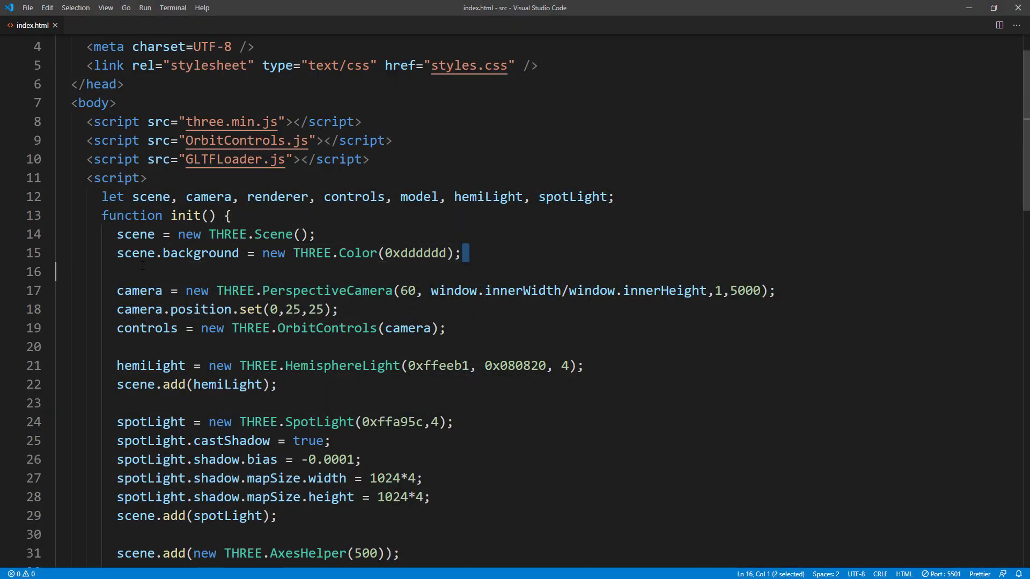
# Paste a CubeTextureLoader skybox over the scene.background Color line, save, and view it in Firefox
pyautogui.moveTo(488, 256); pyautogui.dragTo(117, 253)
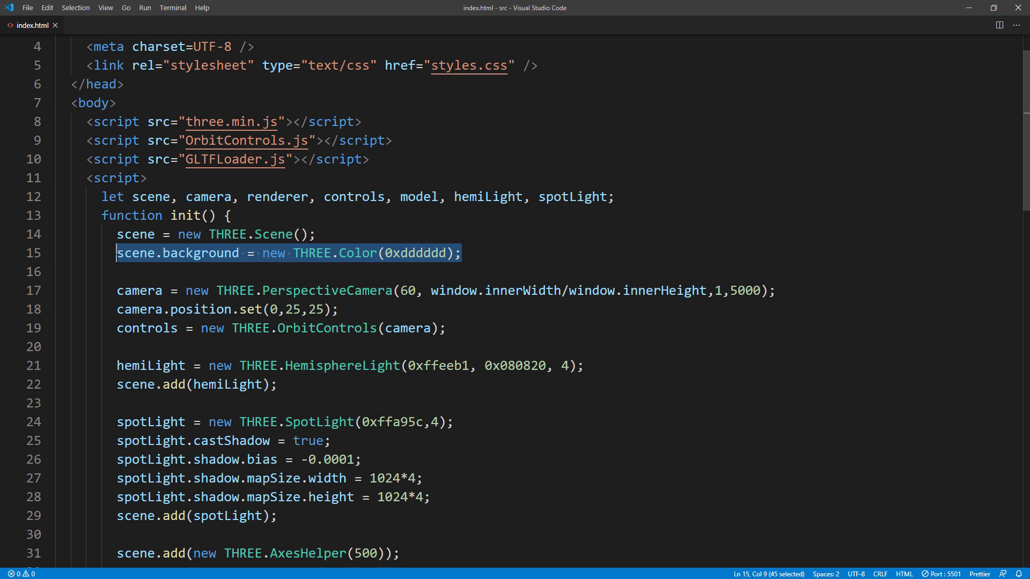
pyautogui.hotkey('ctrl', 'v')
pyautogui.hotkey('ctrl', 's')
pyautogui.hotkey('alt', 'Tab')
pyautogui.moveTo(484, 231)
pyautogui.mouseDown()
pyautogui.moveTo(584, 227)
pyautogui.moveTo(617, 206)
pyautogui.moveTo(593, 195)
pyautogui.moveTo(600, 190)
pyautogui.moveTo(805, 213)
pyautogui.mouseUp()
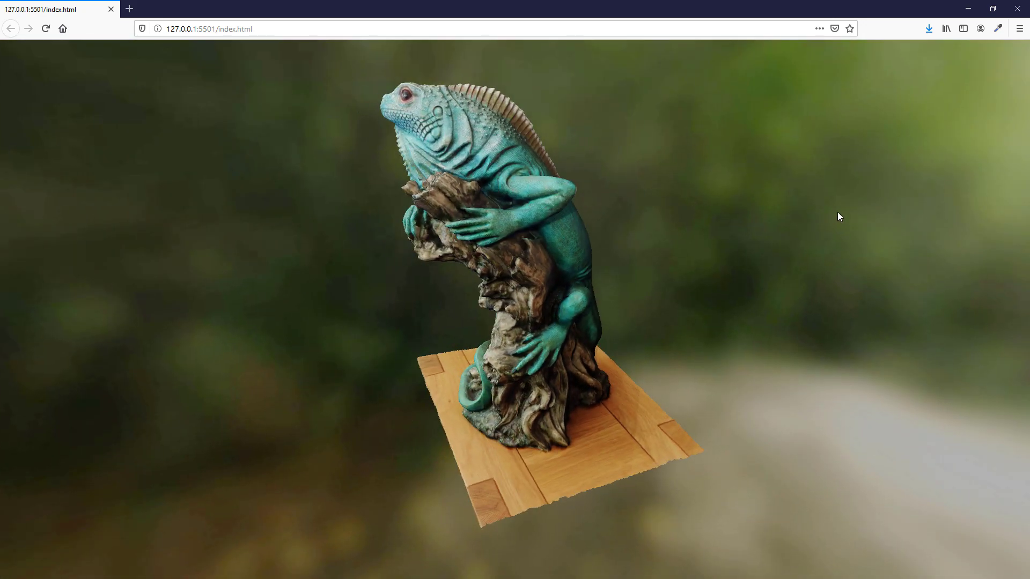
# Orbit the camera around to the iguana's face and front, with the blurred greenery background shifting behind it
pyautogui.moveTo(838, 216)
pyautogui.mouseDown()
pyautogui.moveTo(719, 230)
pyautogui.moveTo(543, 190)
pyautogui.moveTo(515, 197)
pyautogui.mouseUp()
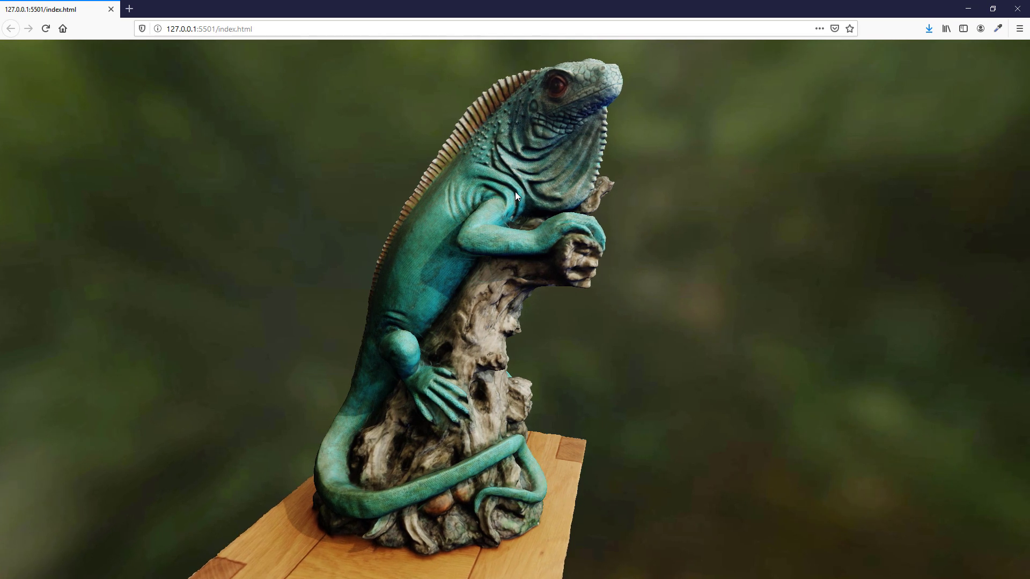